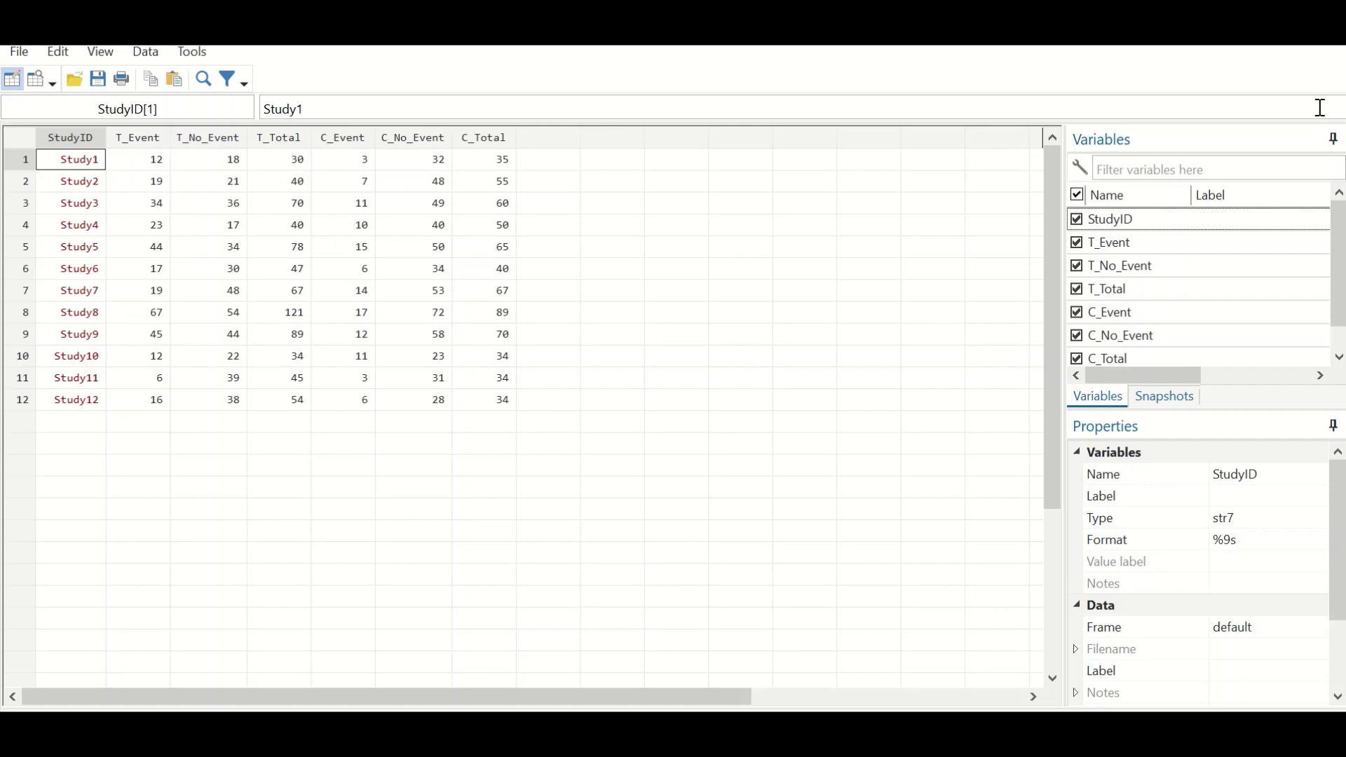
# - Leave the data editor and open the meta-analysis control panel
pyautogui.click(1233, 45)
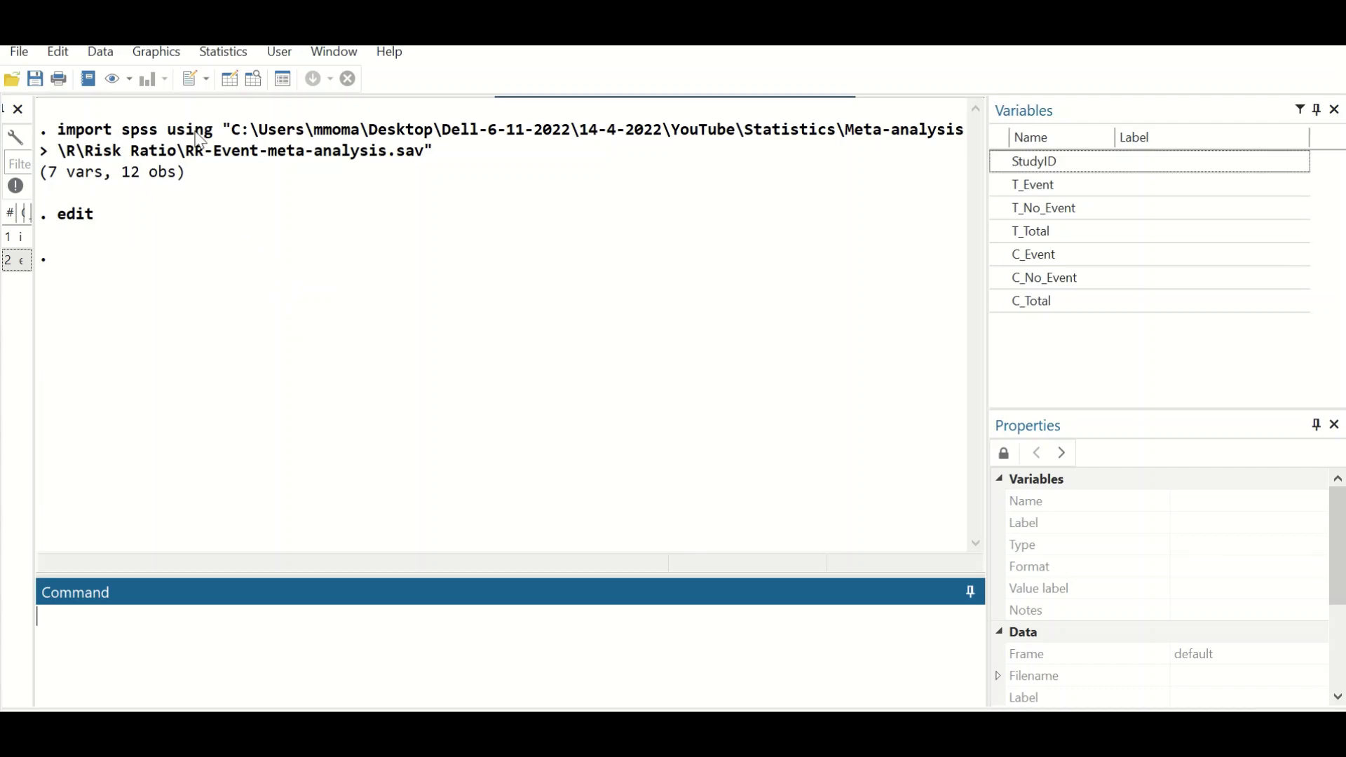
pyautogui.click(227, 59)
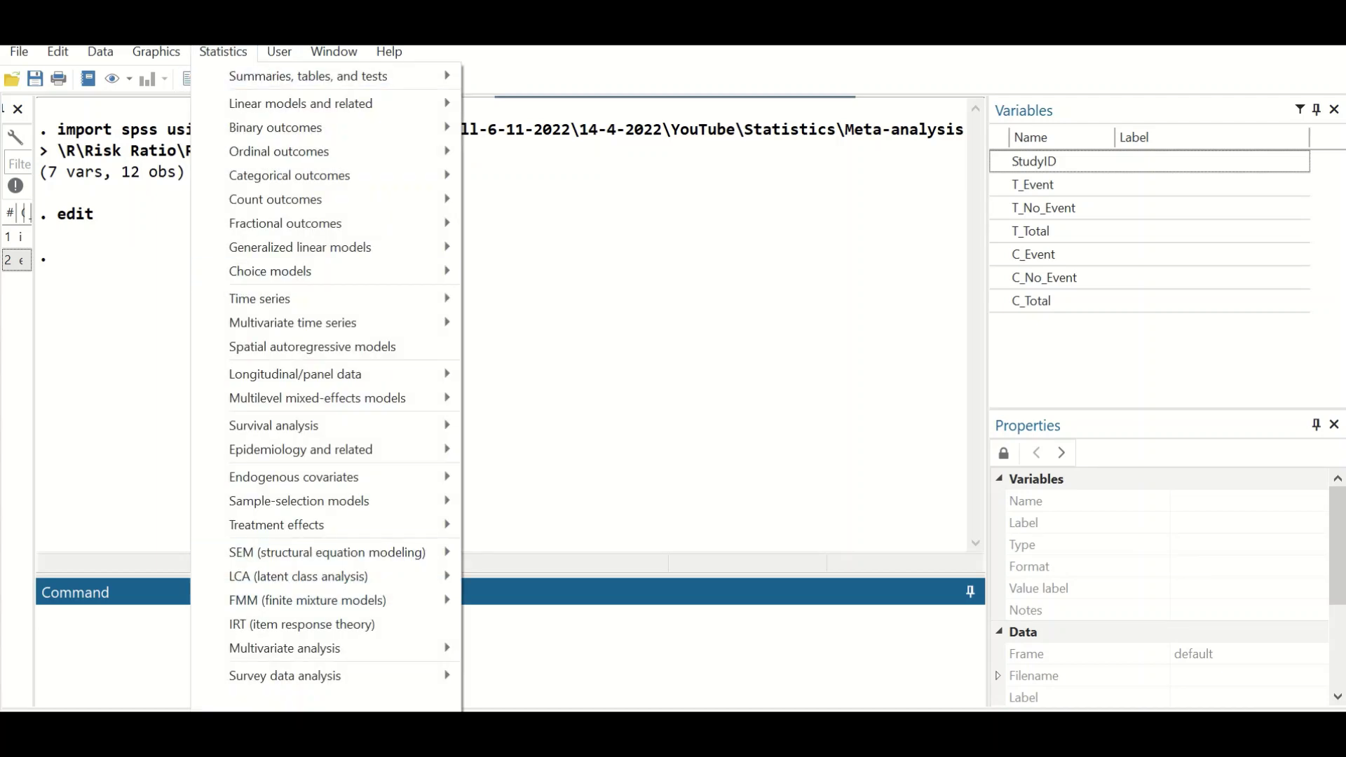
pyautogui.moveTo(326, 702)
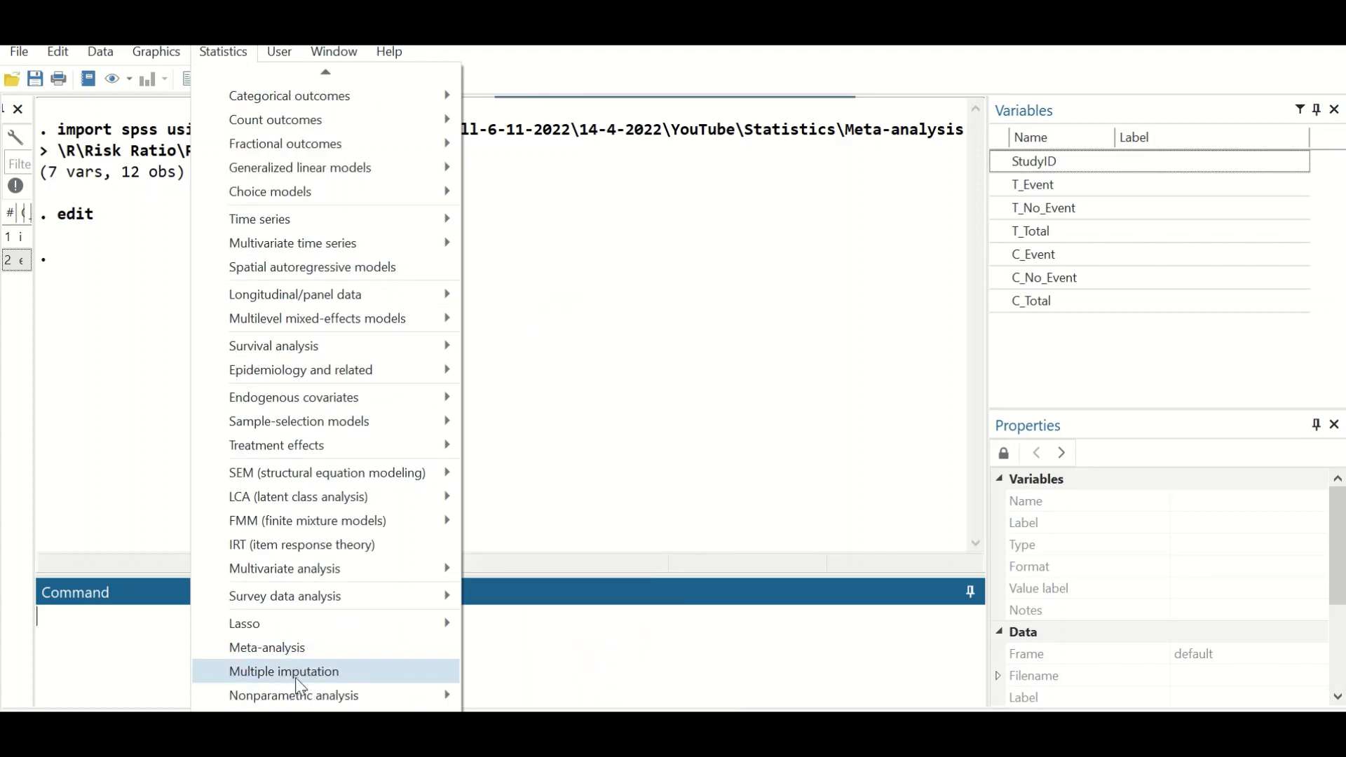
pyautogui.click(275, 646)
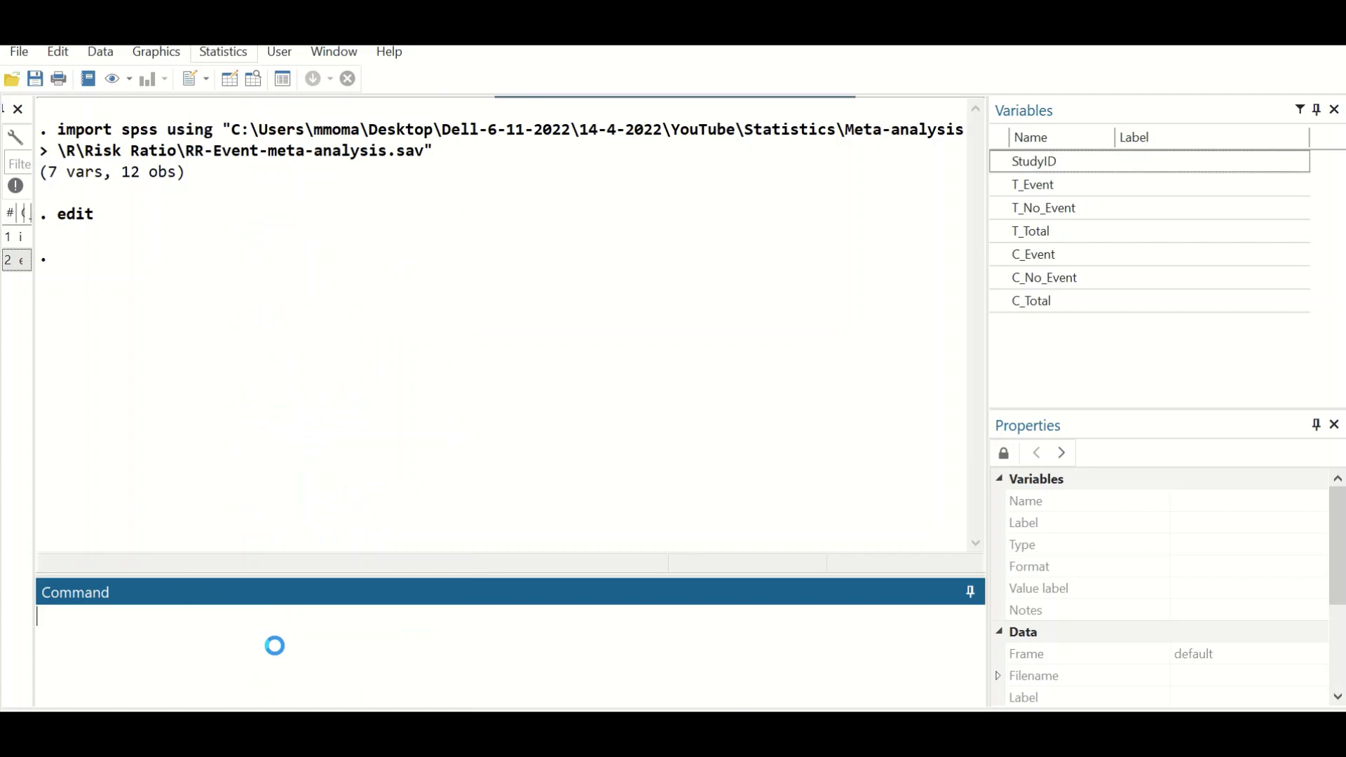
pyautogui.moveTo(848, 164); pyautogui.dragTo(476, 47)
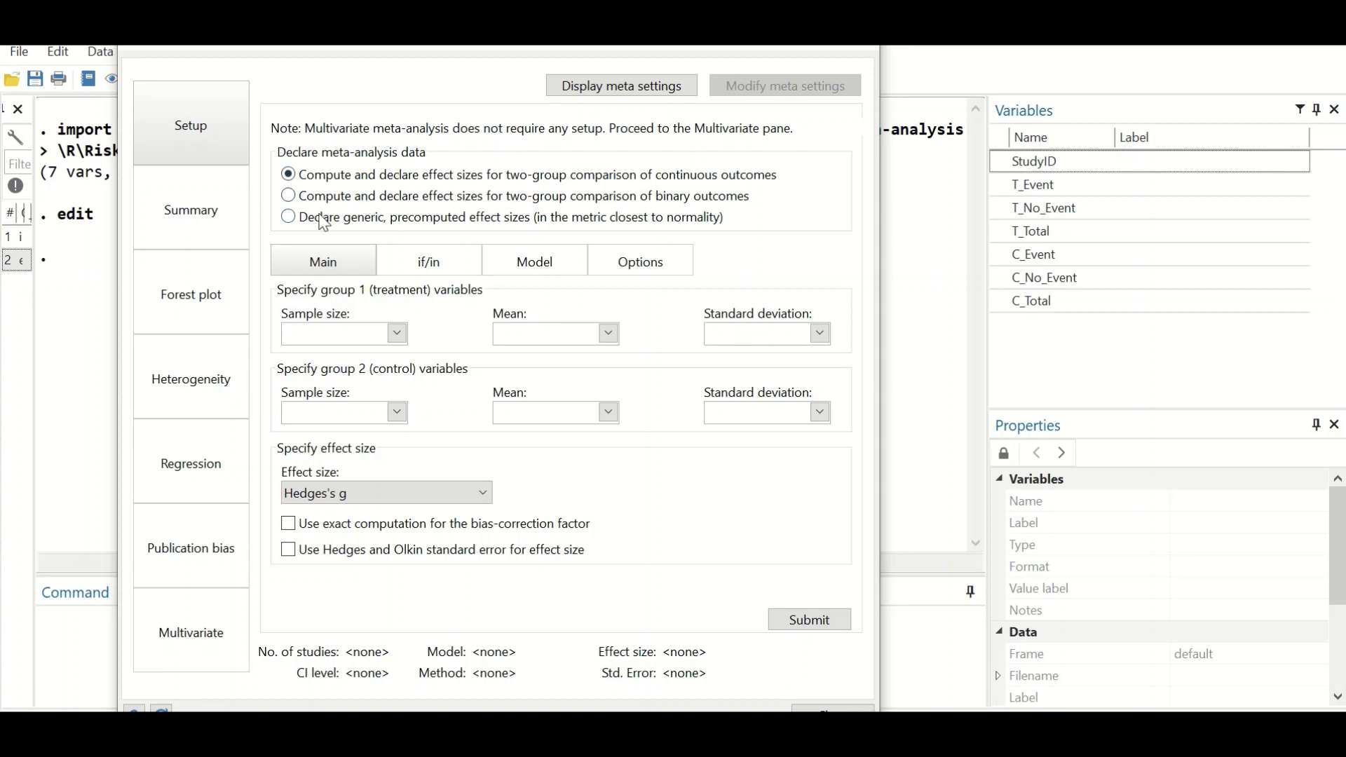
# - Declare a two-group comparison of binary outcomes, with T_Event as the treatment group's successes and T_No_Event as its failures
pyautogui.click(289, 199)
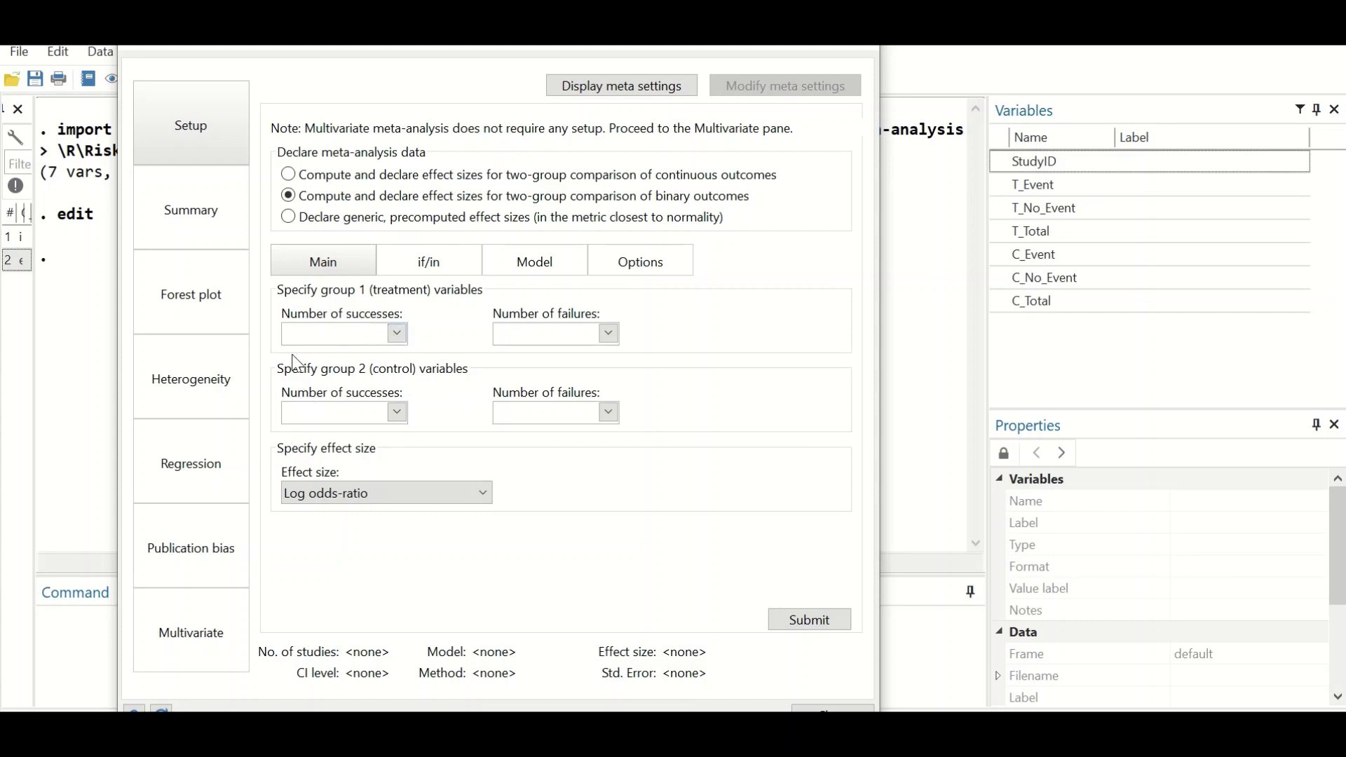
pyautogui.click(398, 334)
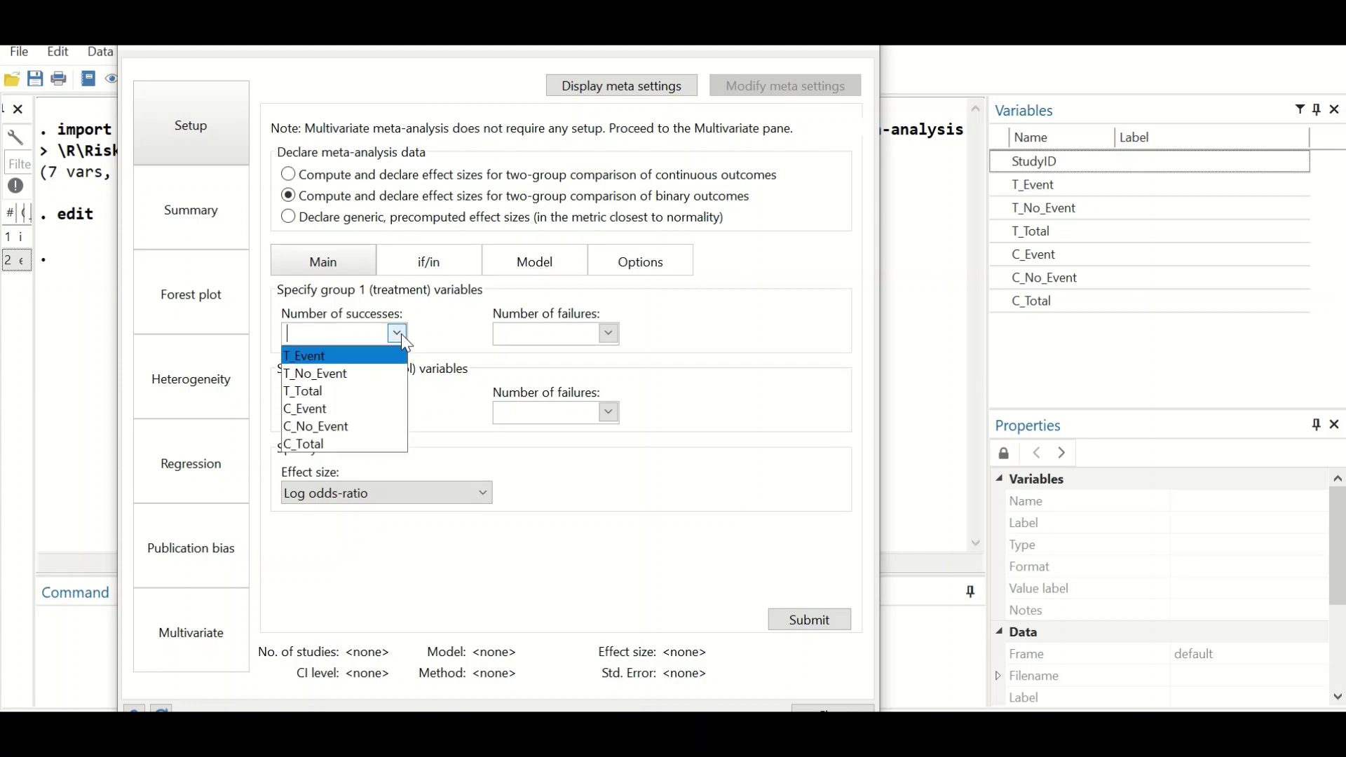
pyautogui.click(334, 359)
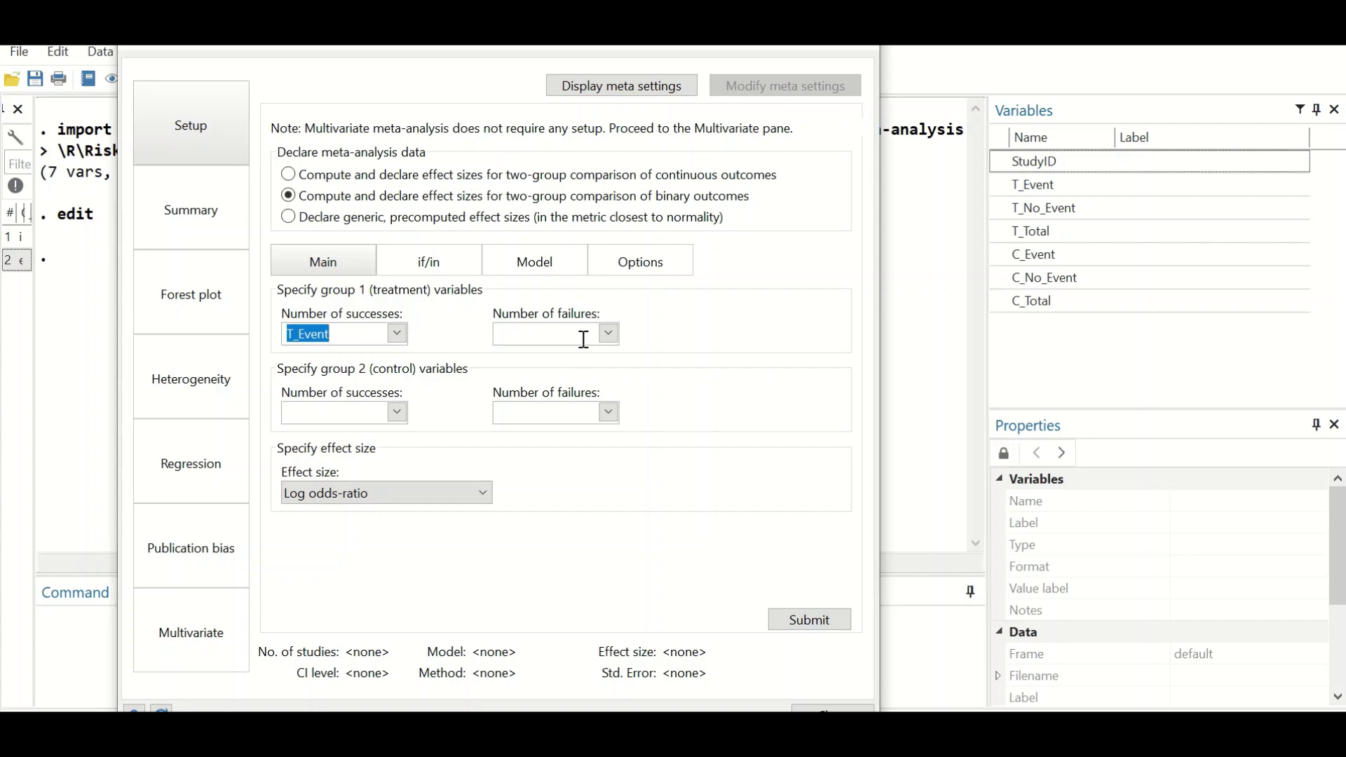
pyautogui.click(609, 335)
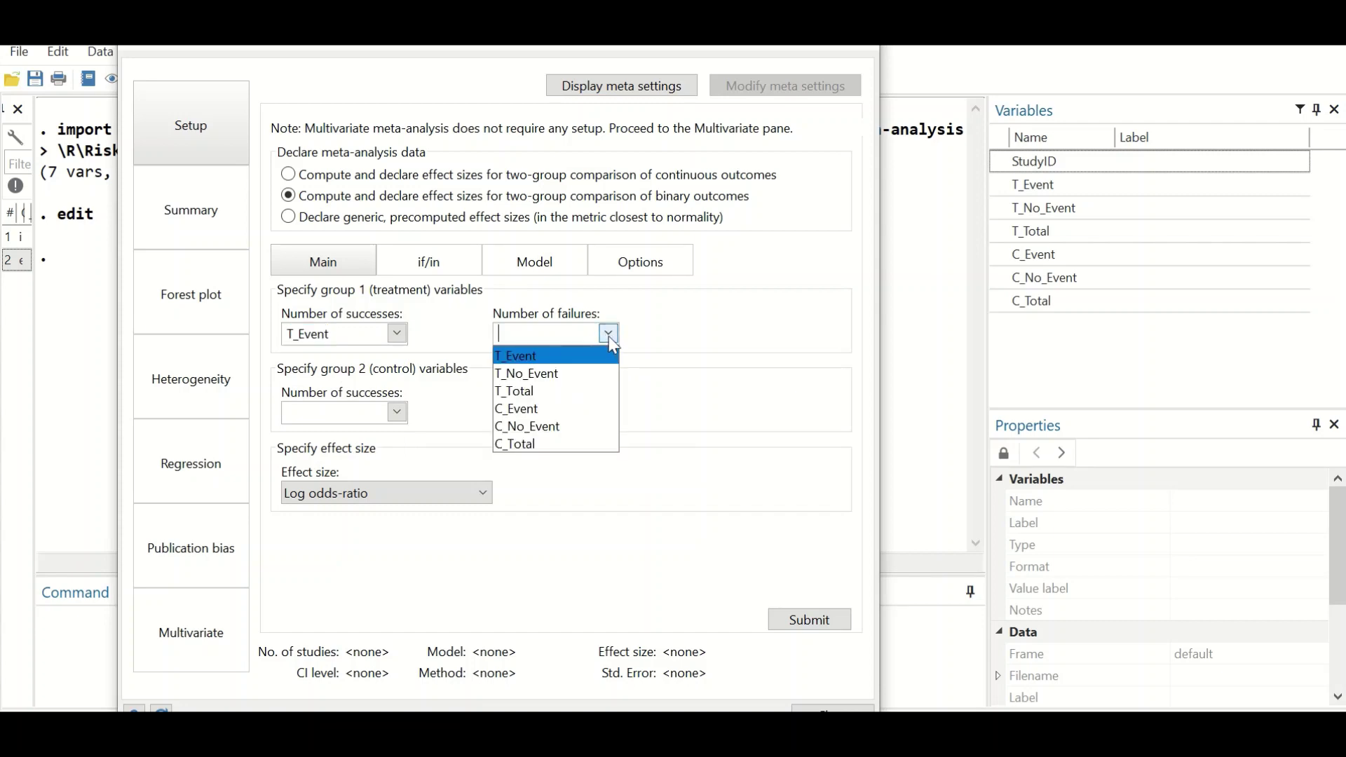
pyautogui.click(561, 376)
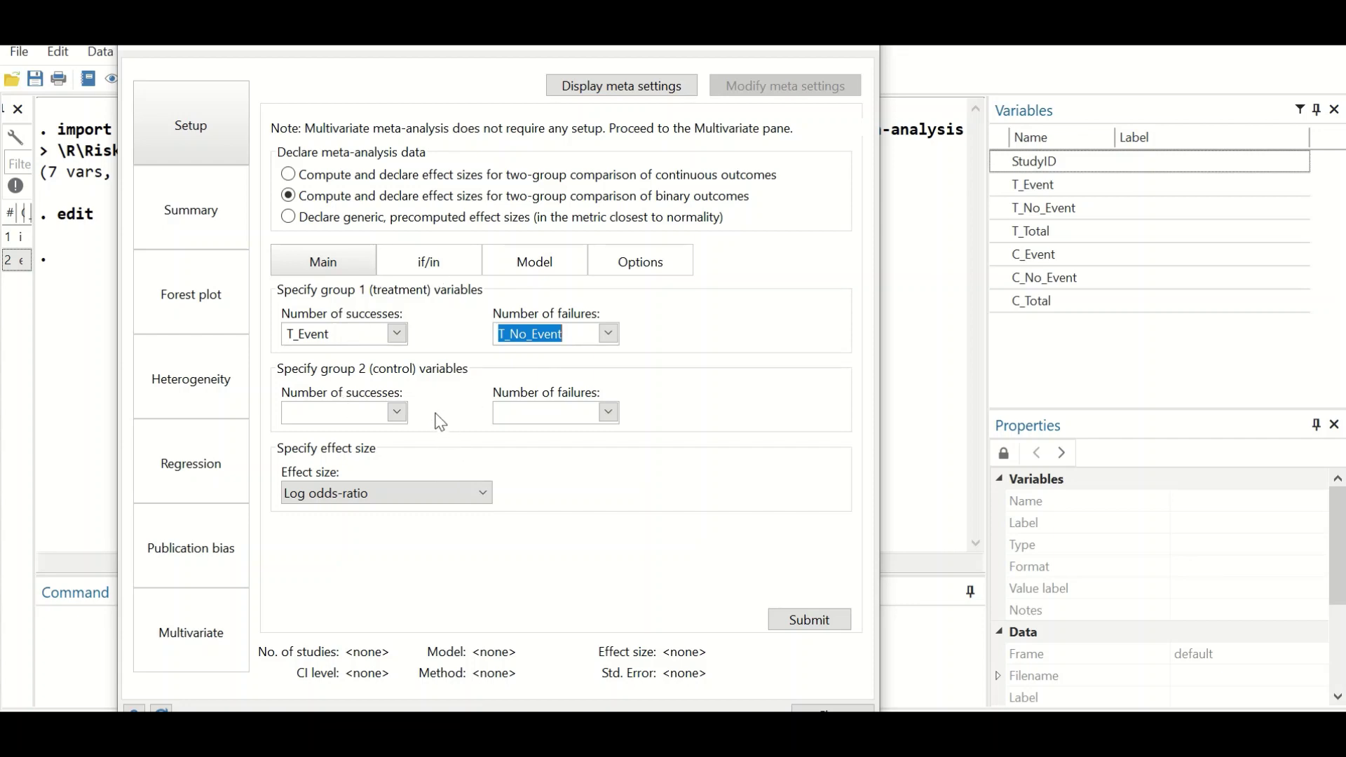
# - Specify the control group's variables, with C_Event as the number of successes and C_No_Event as the number of failures
pyautogui.click(395, 412)
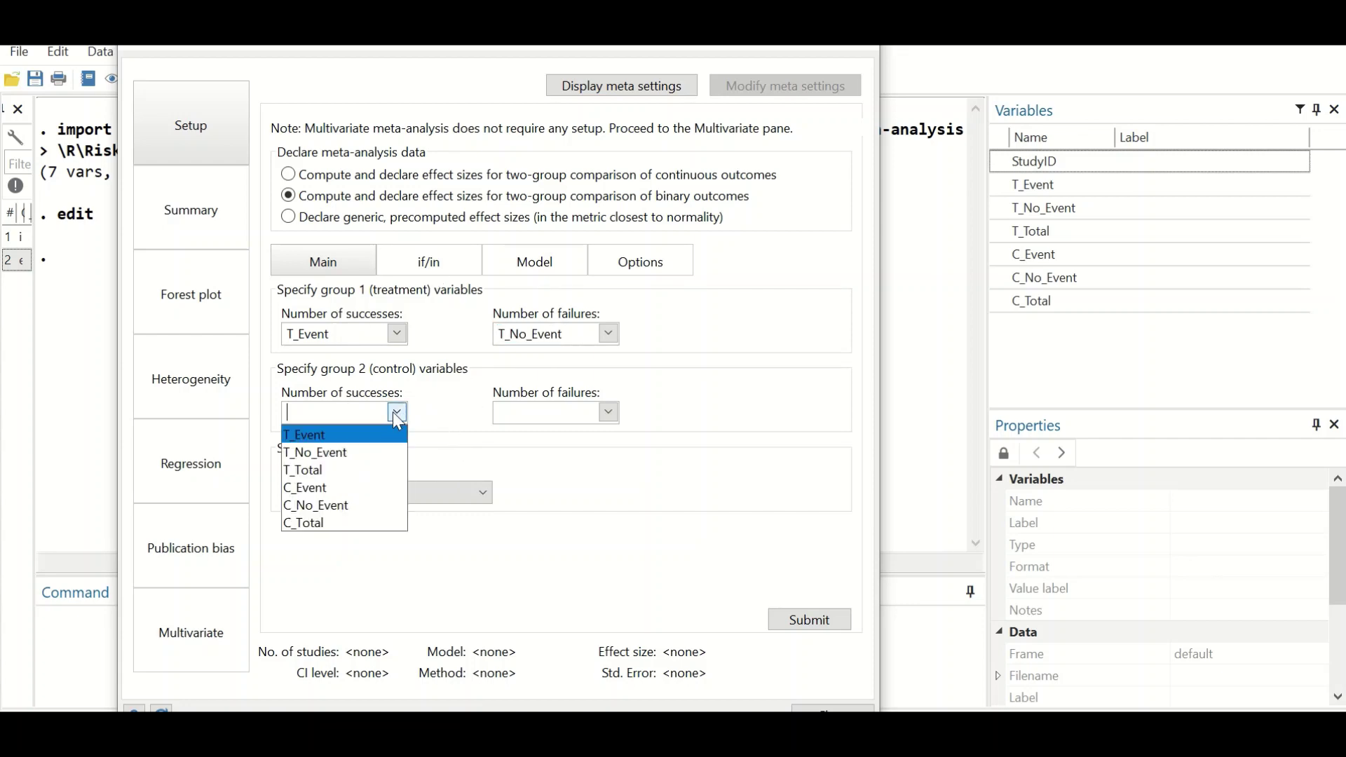
pyautogui.click(340, 488)
pyautogui.click(348, 491)
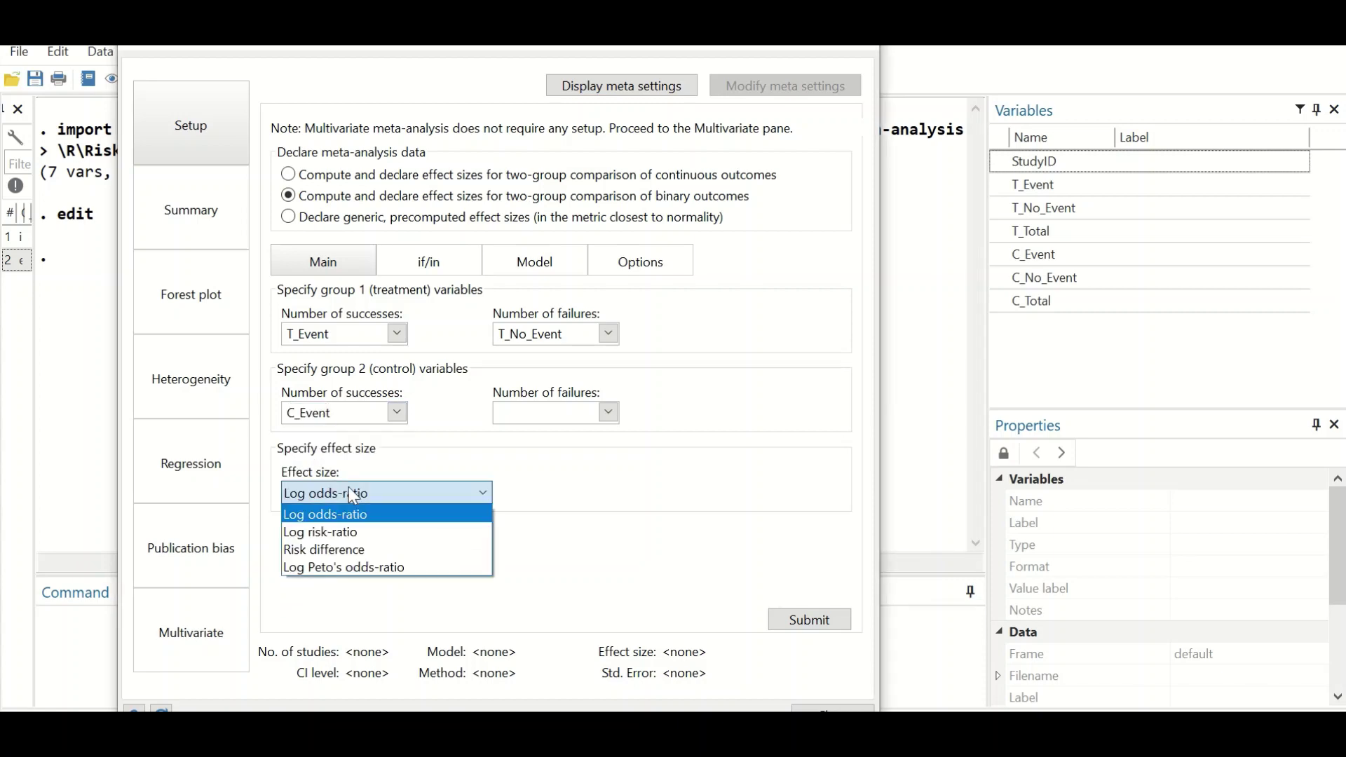
pyautogui.click(457, 441)
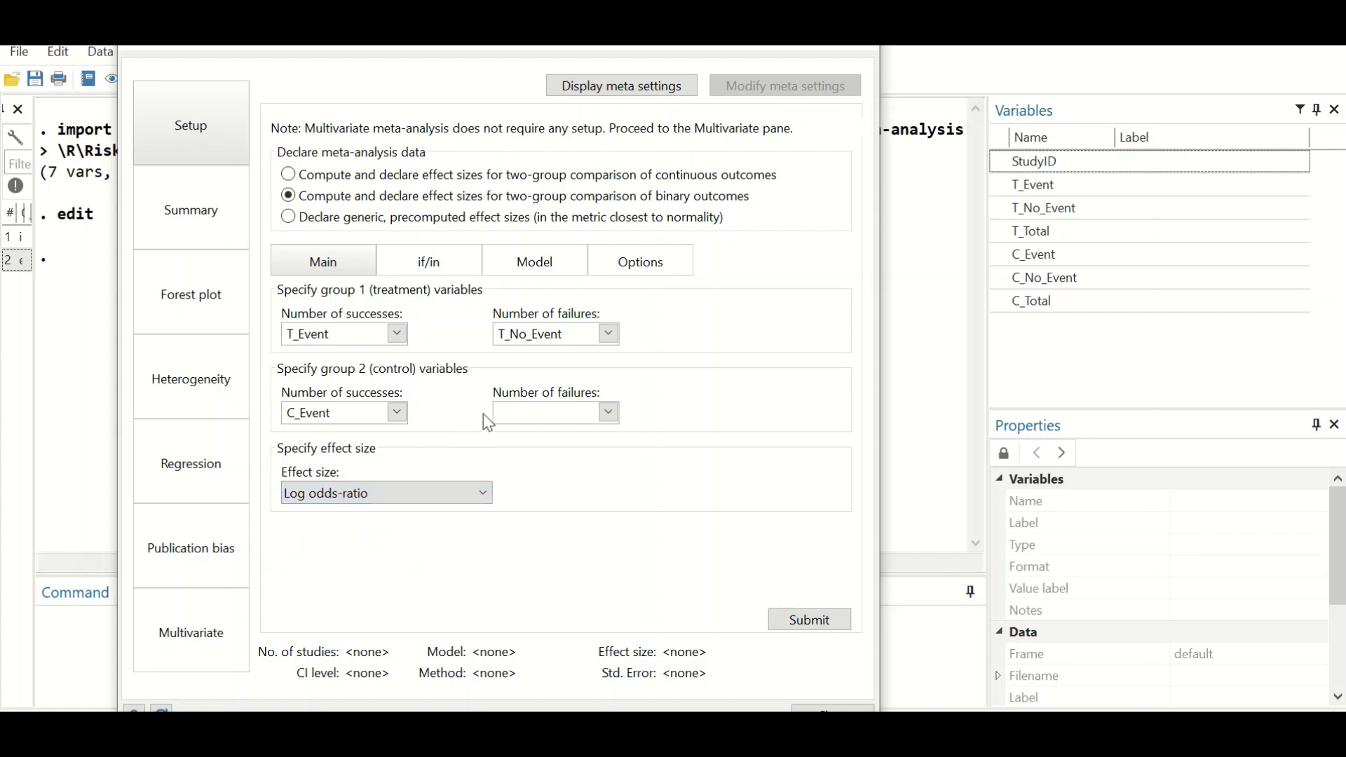
pyautogui.click(607, 417)
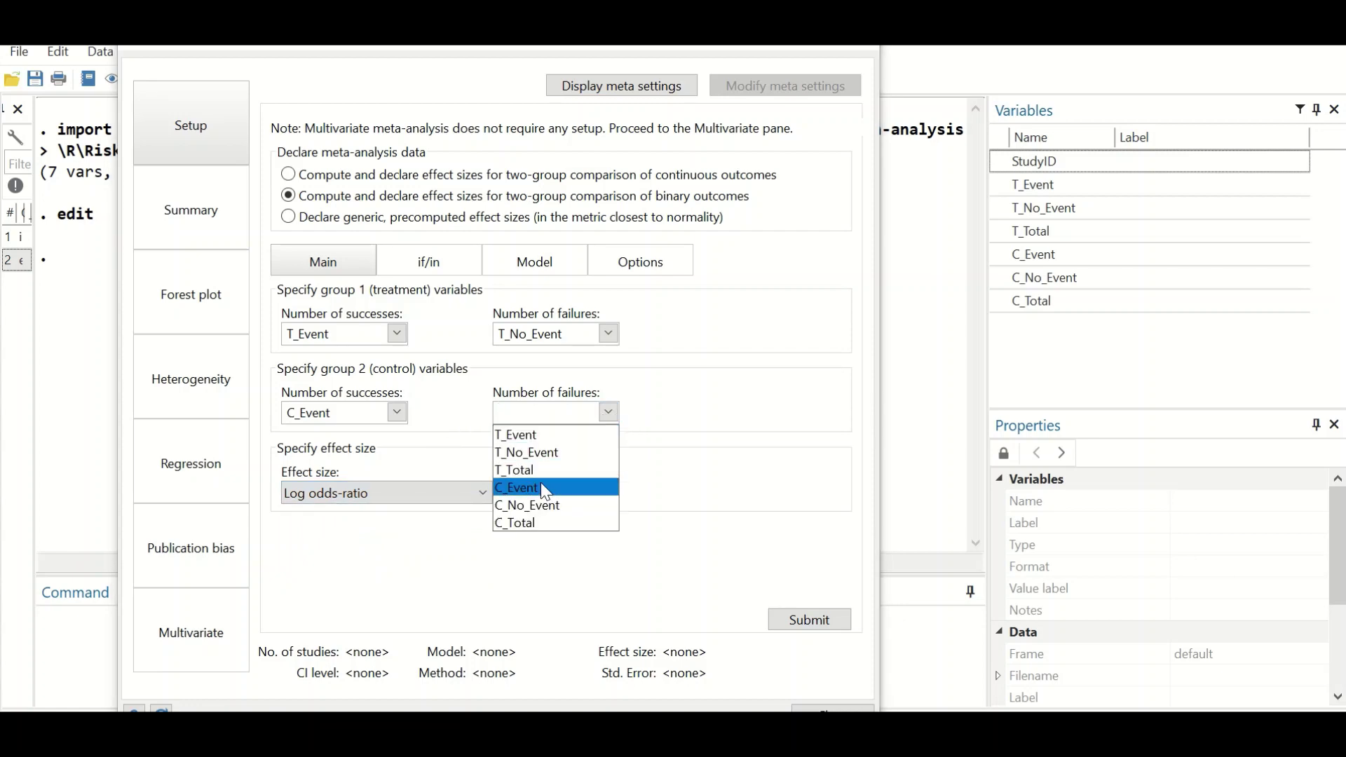
pyautogui.click(536, 508)
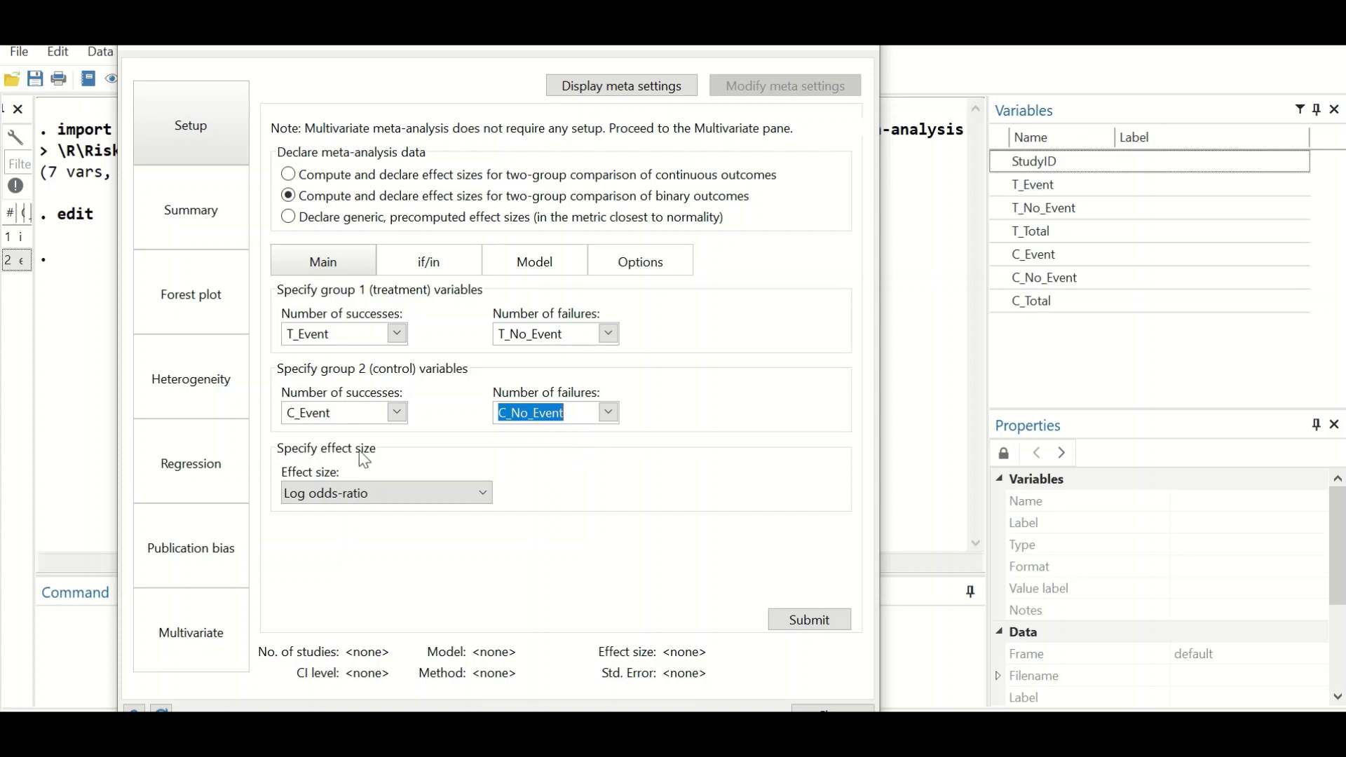
# - Set the effect size for the binary outcome comparison to Log risk-ratio
pyautogui.click(413, 496)
pyautogui.click(418, 508)
pyautogui.click(418, 499)
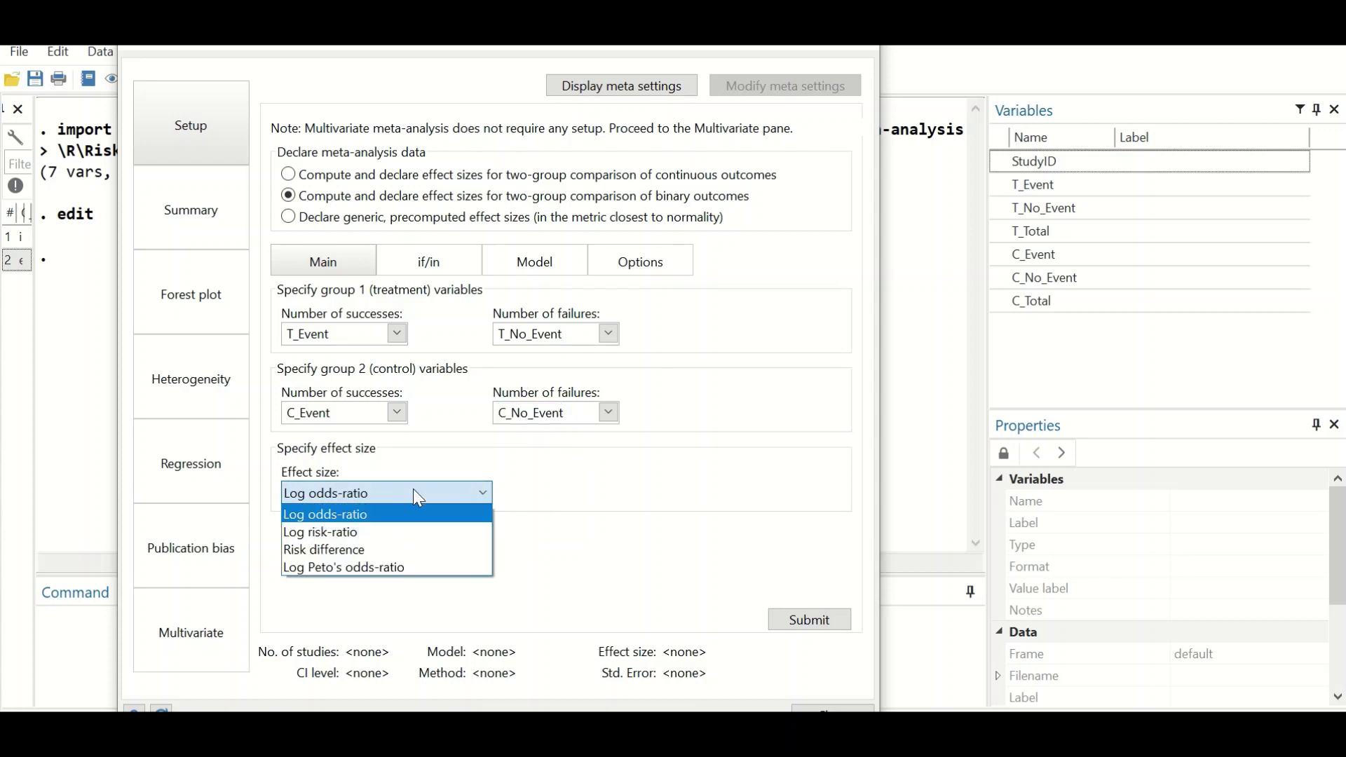
pyautogui.click(398, 540)
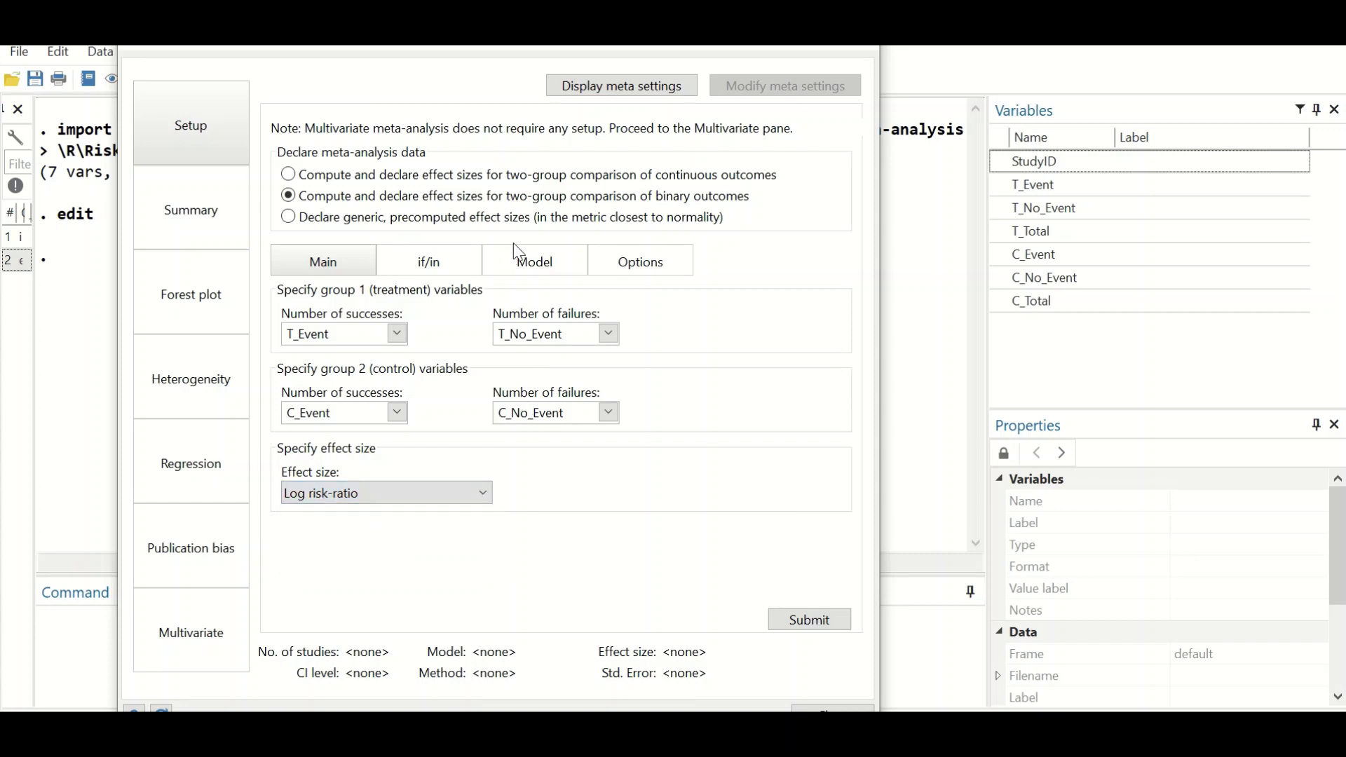
# - Submit the meta-analysis setup with a random-effects model, the restricted maximum-likelihood method and a 95 confidence level
pyautogui.click(529, 264)
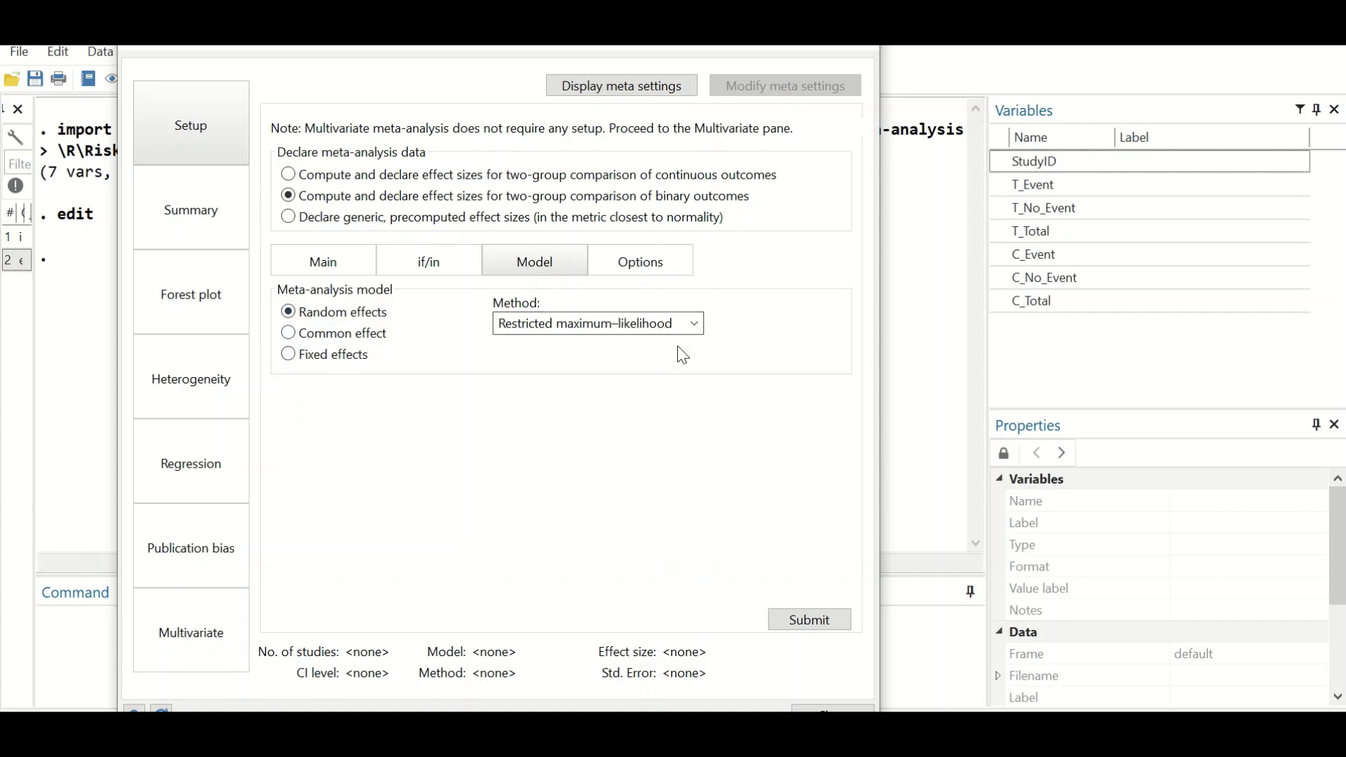
pyautogui.click(696, 325)
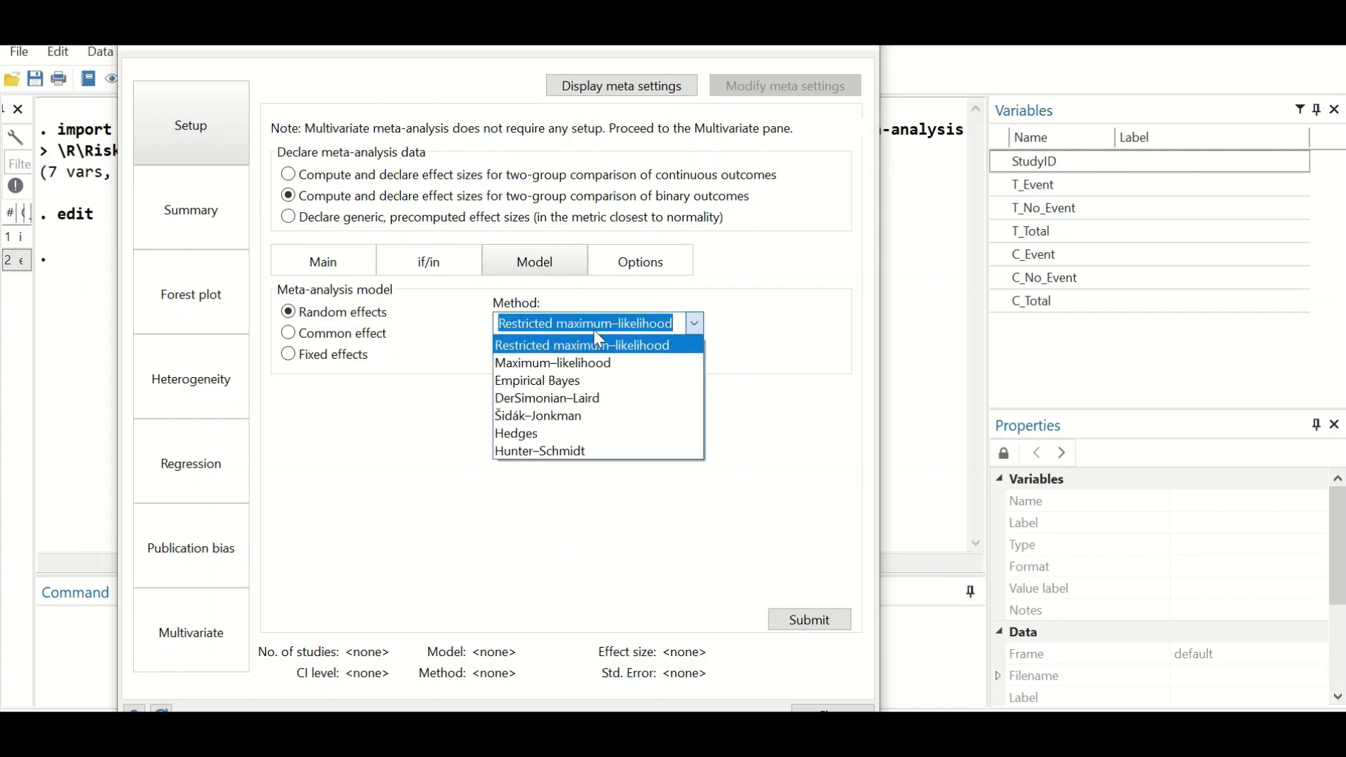
pyautogui.click(552, 515)
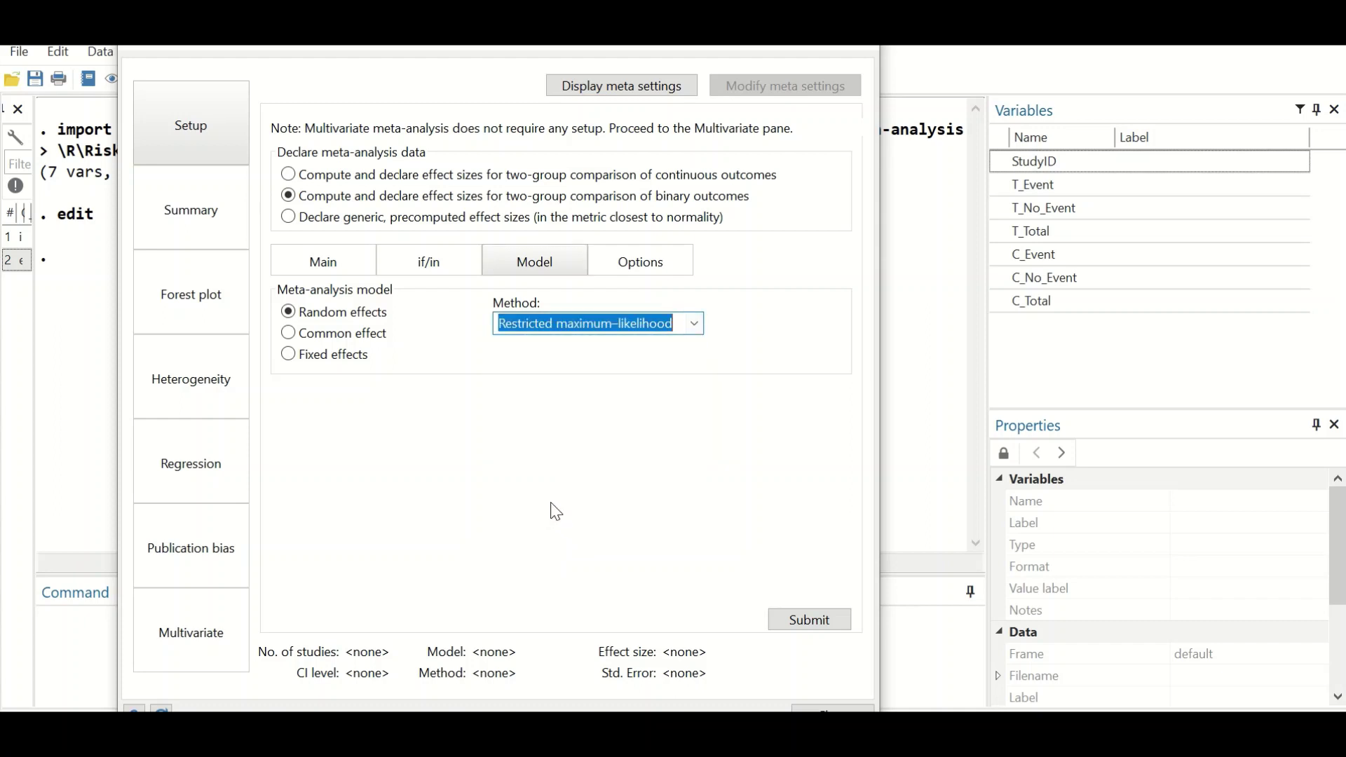
pyautogui.click(692, 325)
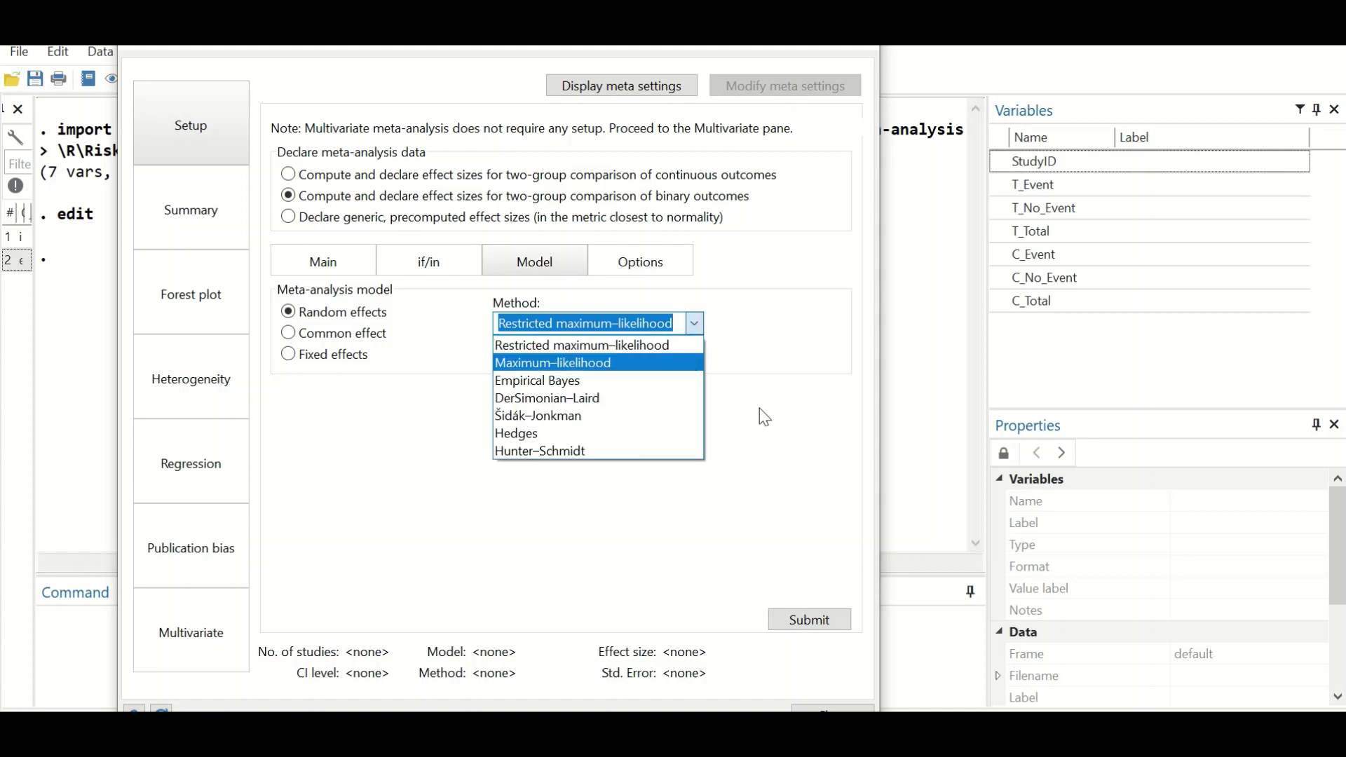
pyautogui.click(769, 442)
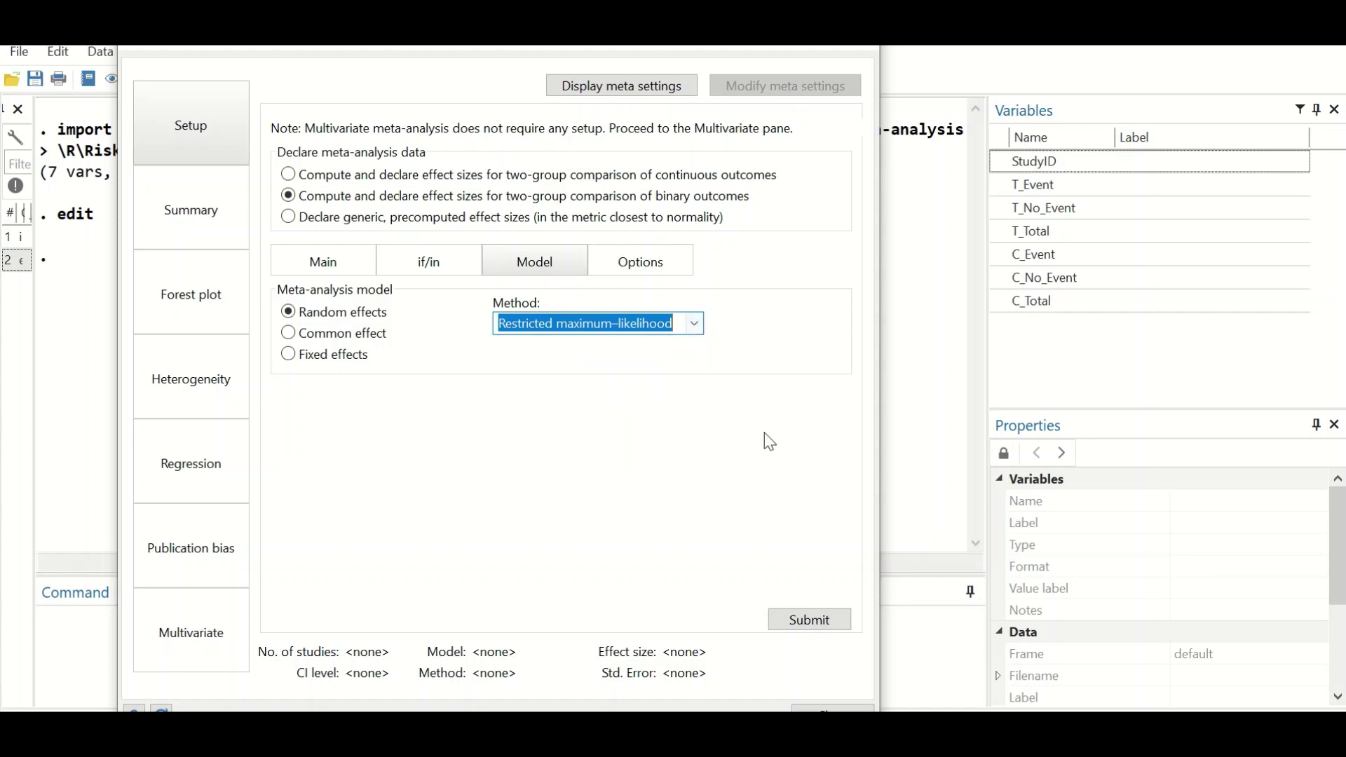
pyautogui.click(636, 263)
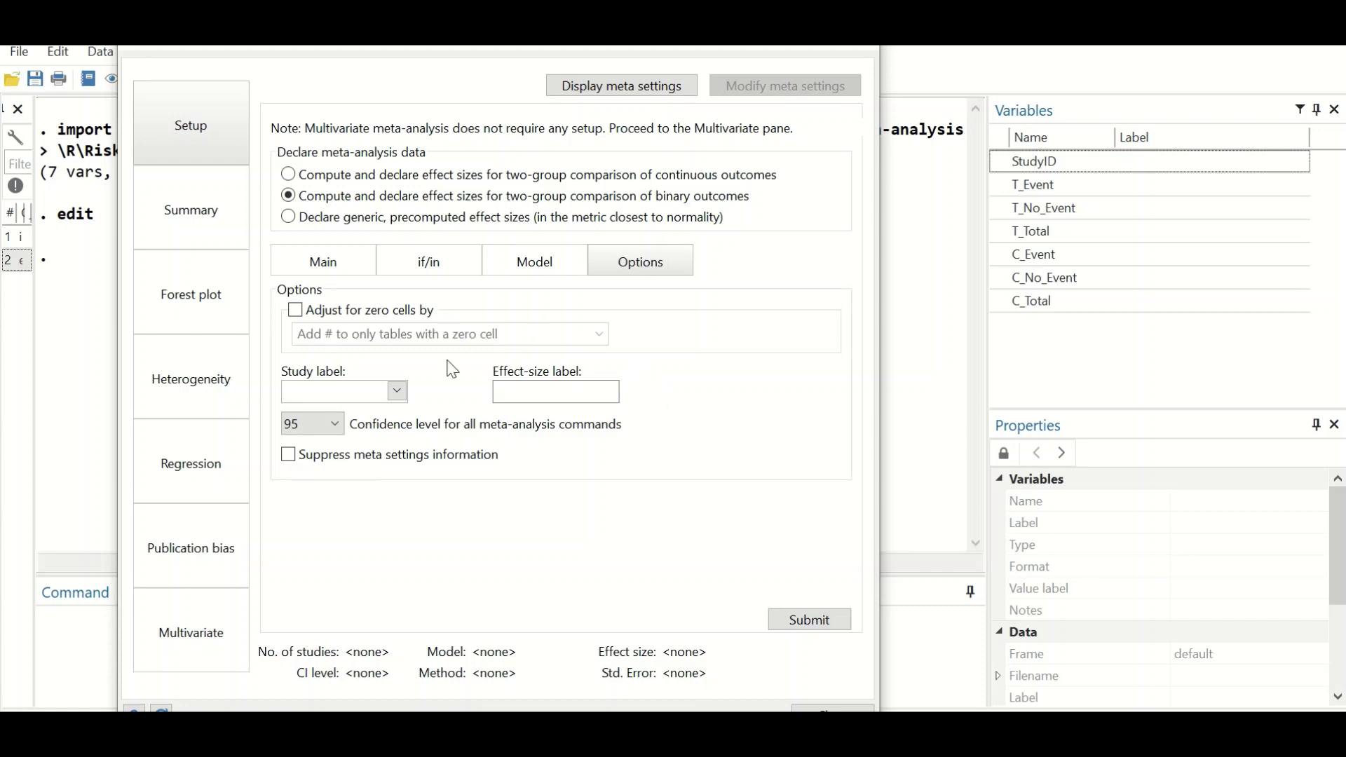
pyautogui.click(803, 622)
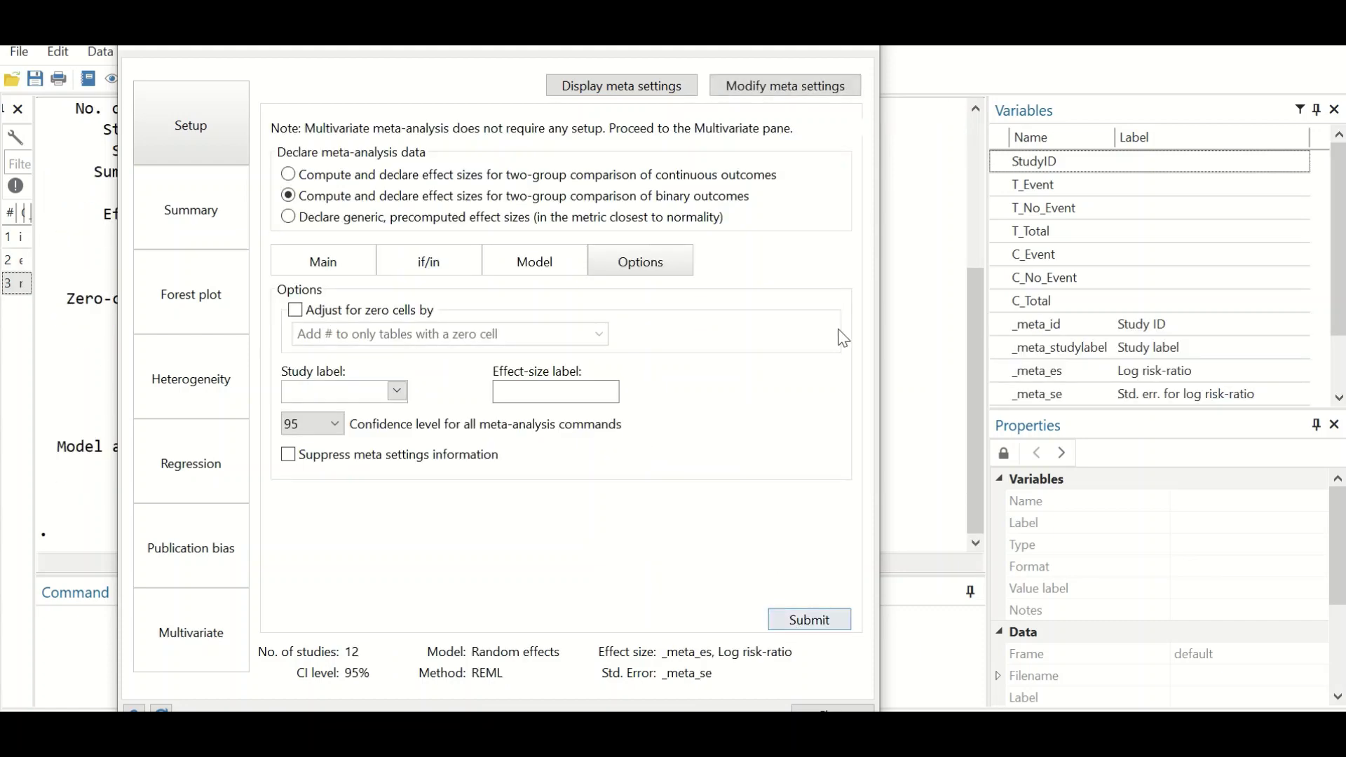
# - Review the meta-analysis setting information in the output, from study information and effect size to precision, model and method
pyautogui.moveTo(599, 36); pyautogui.dragTo(1250, 109)
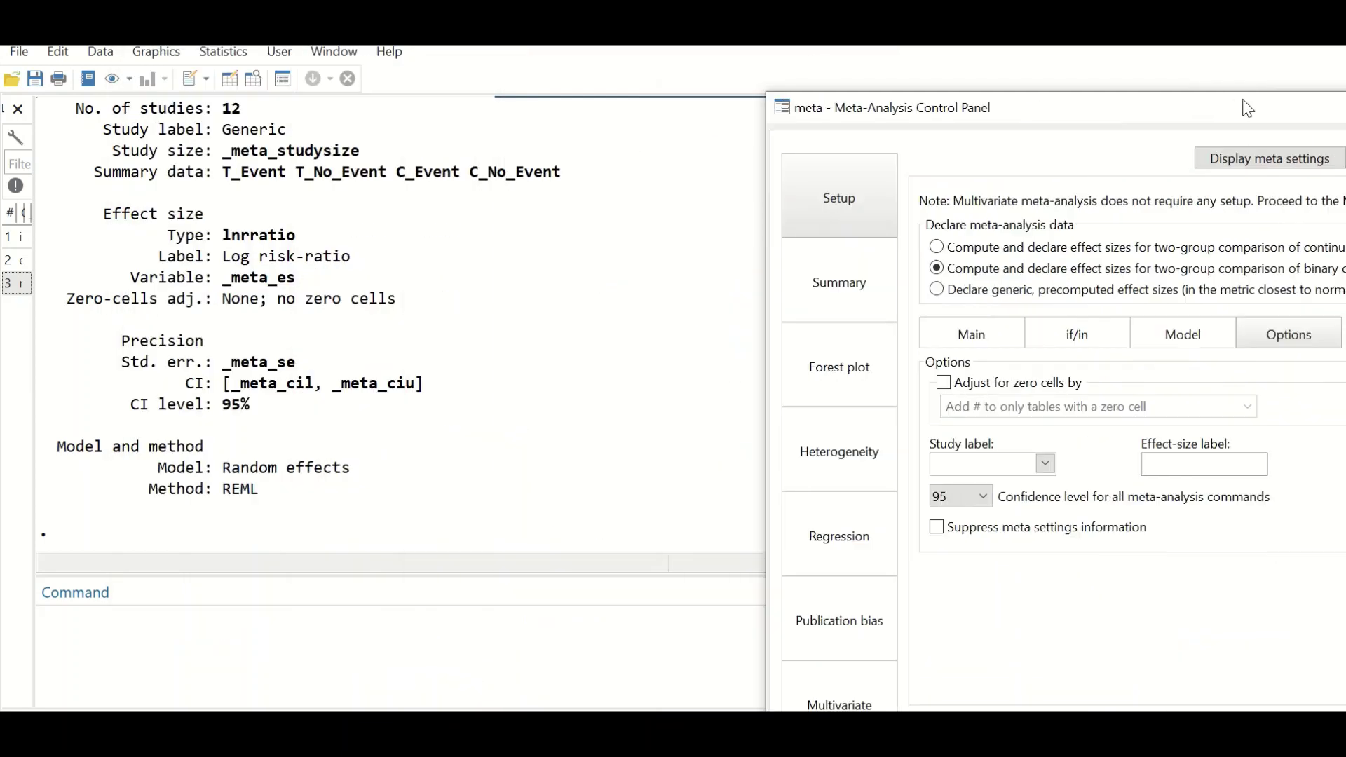
pyautogui.scroll(2, 493, 267)
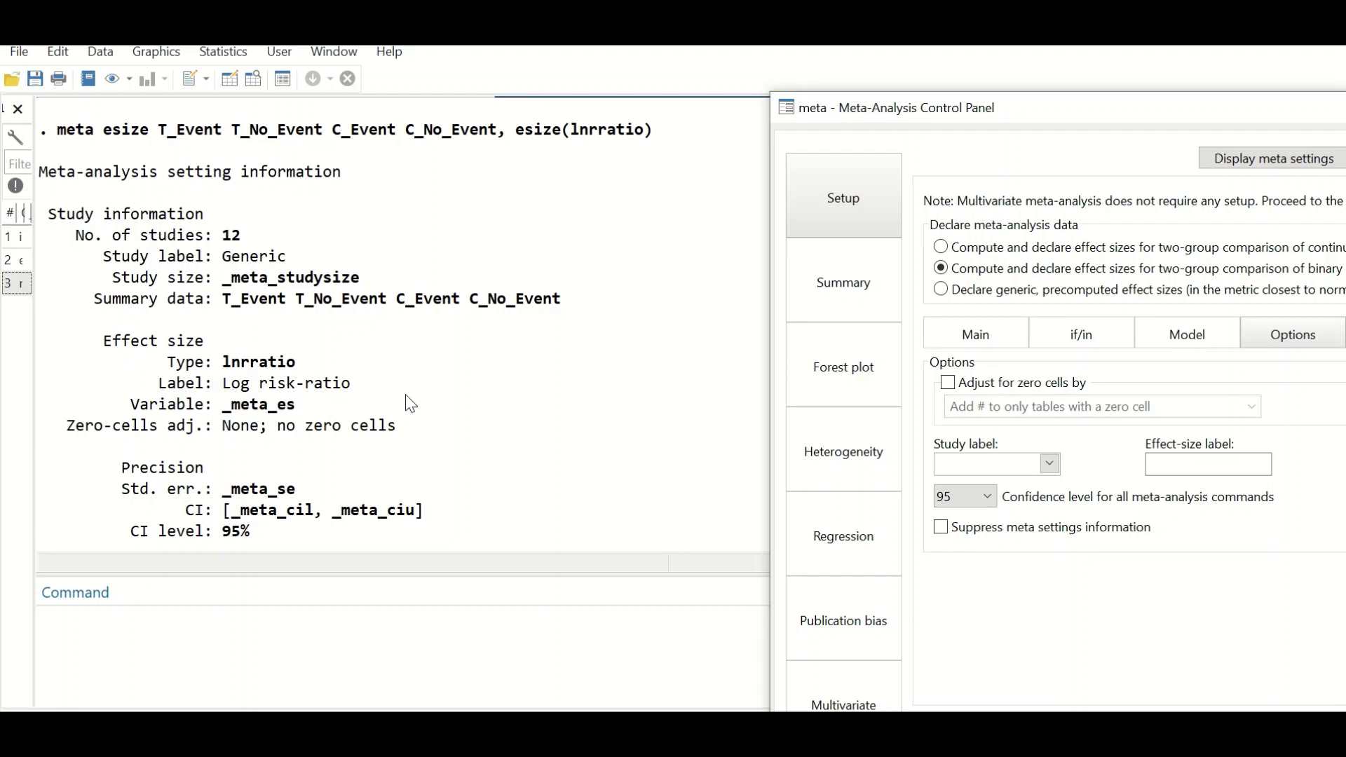
pyautogui.scroll(-1, 343, 511)
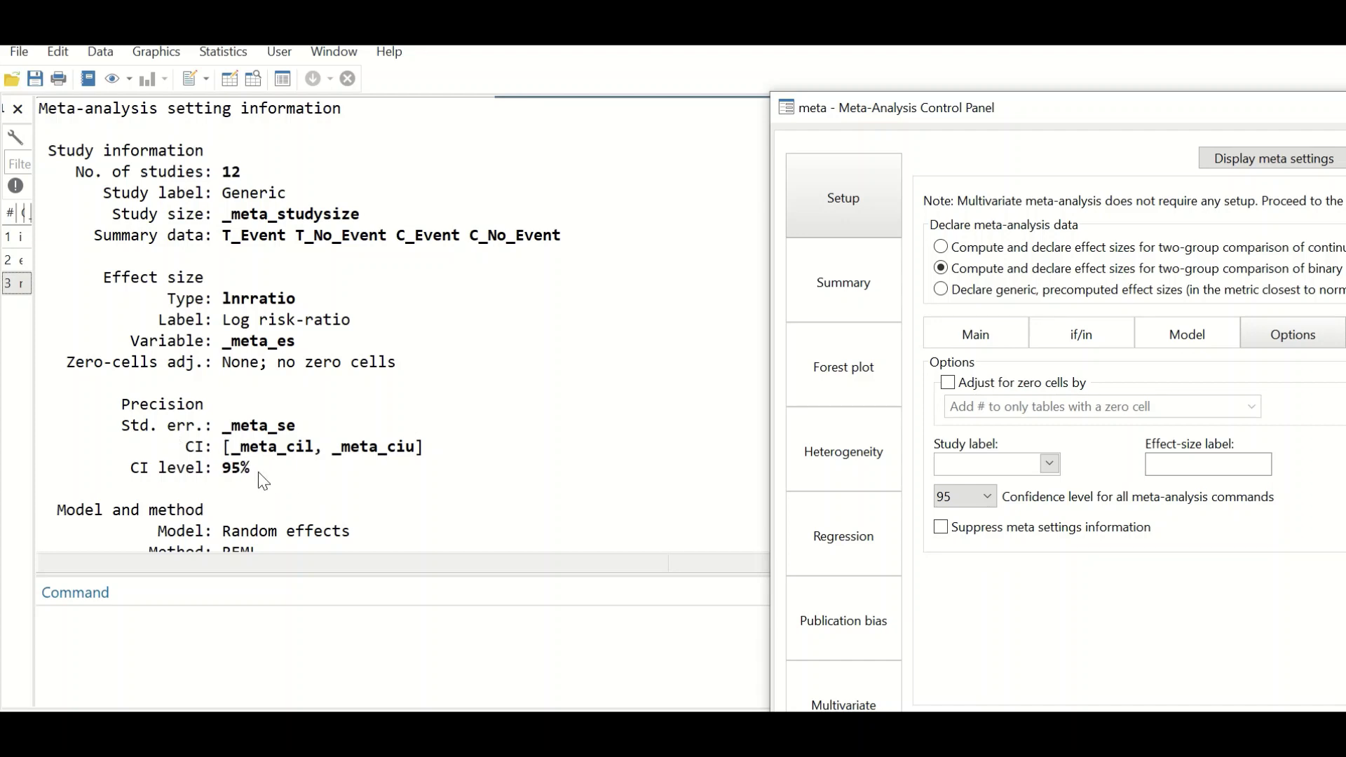
pyautogui.scroll(-1, 254, 479)
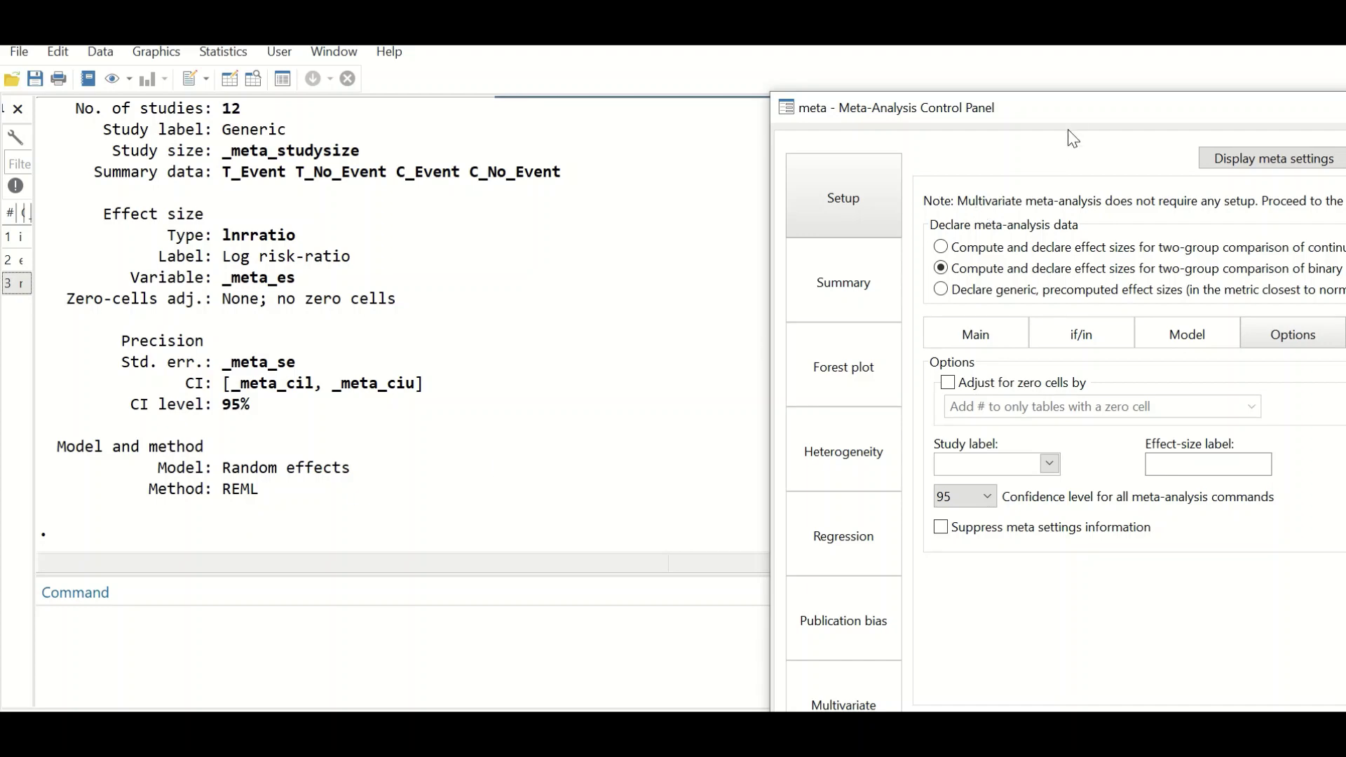
# - Summarize the meta-analysis data with a random-effects model using restricted maximum-likelihood, keeping the default maximization options
pyautogui.moveTo(1084, 121); pyautogui.dragTo(487, 64)
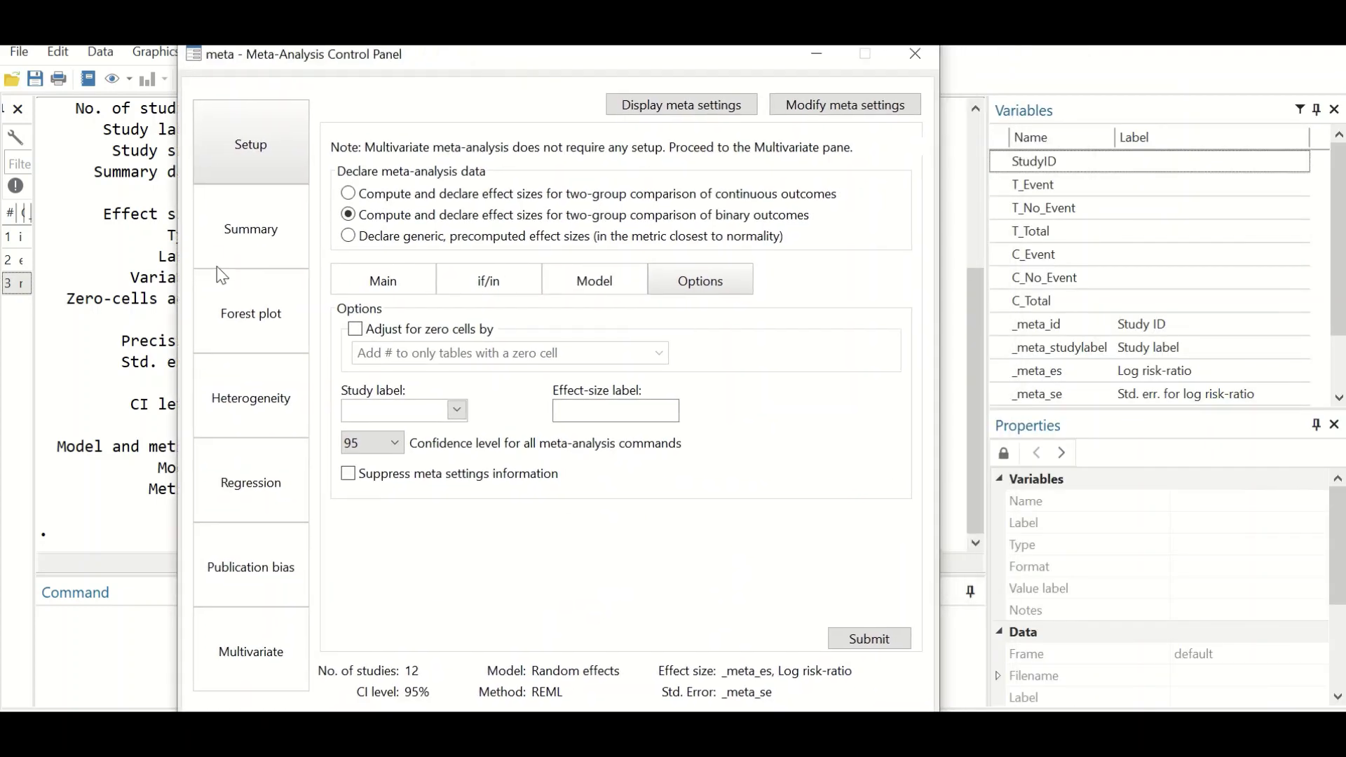
pyautogui.click(230, 238)
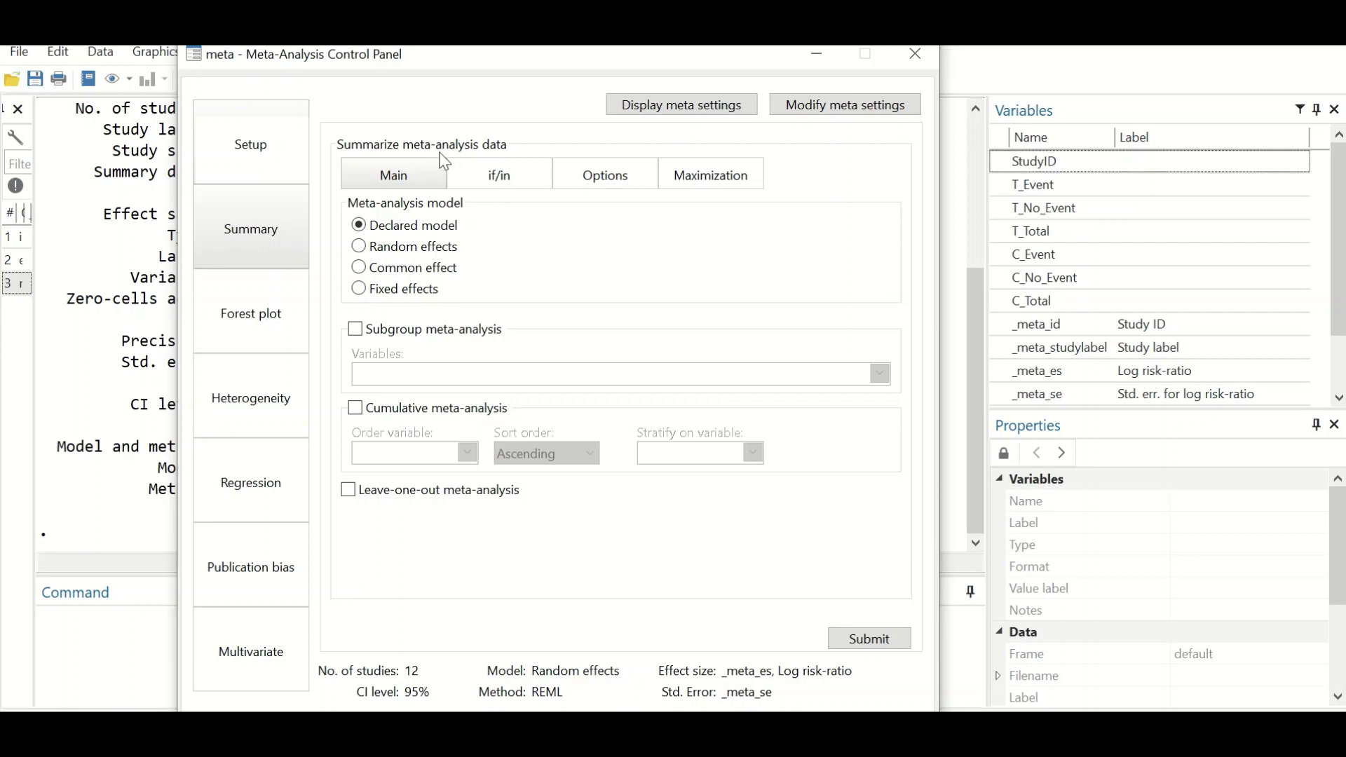
pyautogui.click(359, 246)
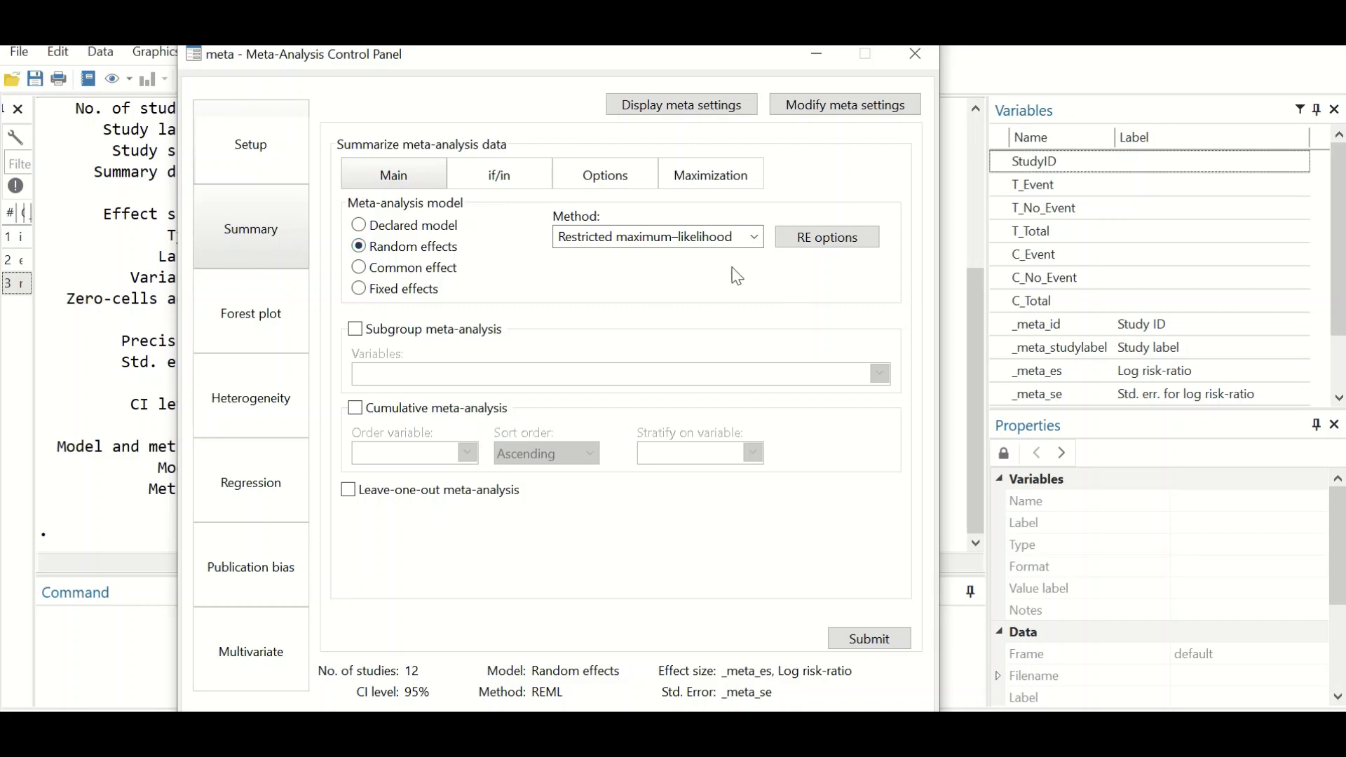
pyautogui.click(603, 185)
pyautogui.click(719, 183)
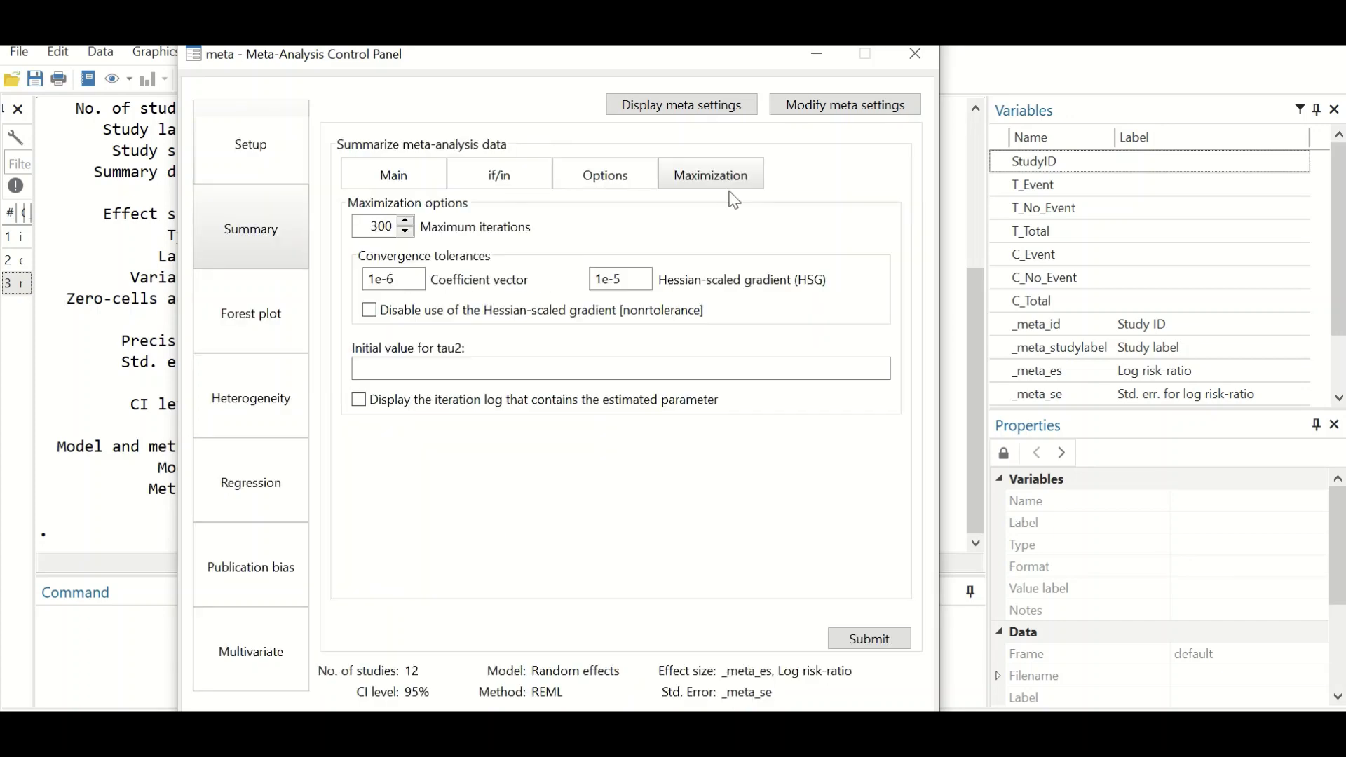
pyautogui.click(871, 640)
# - Review the meta-analysis summary output, from heterogeneity statistics and per-study log risk-ratios and weights to the overall effect and homogeneity tests
pyautogui.moveTo(499, 55); pyautogui.dragTo(1155, 163)
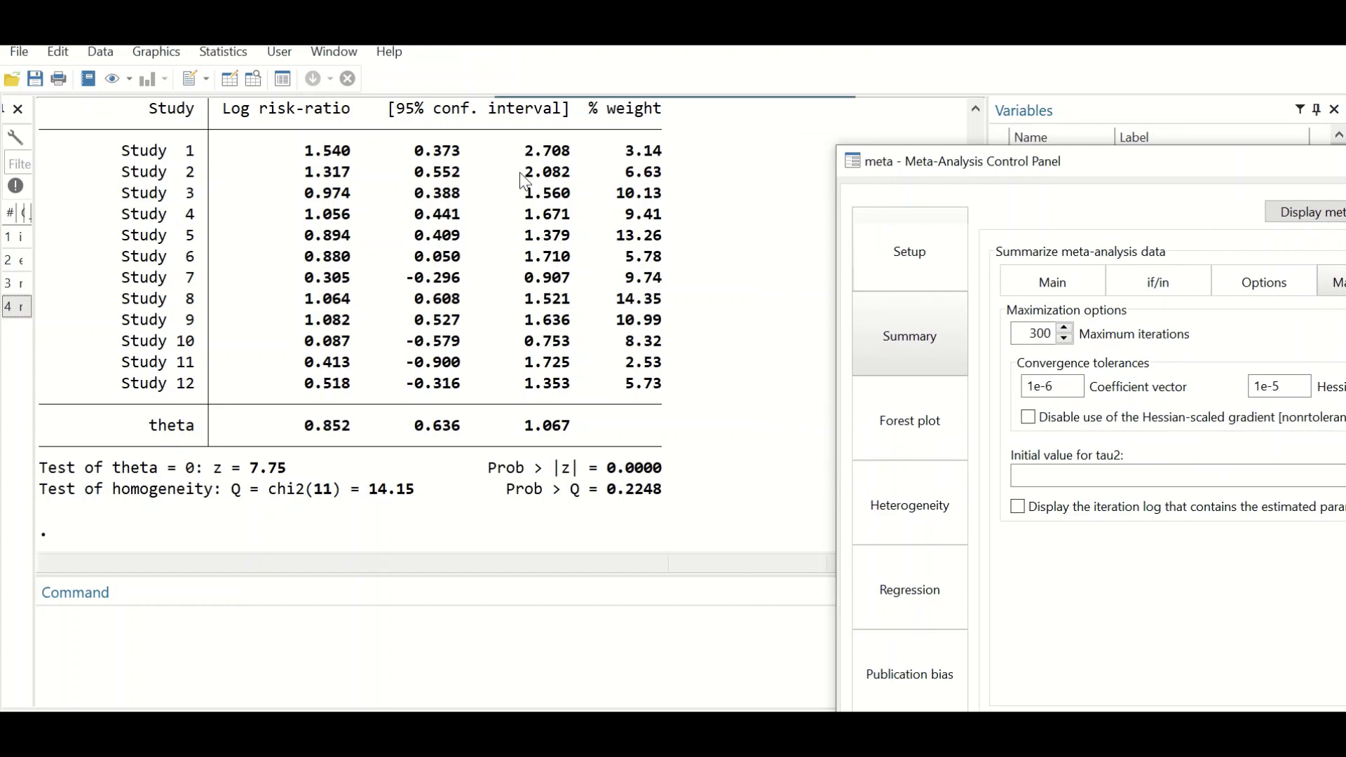
pyautogui.scroll(5, 519, 172)
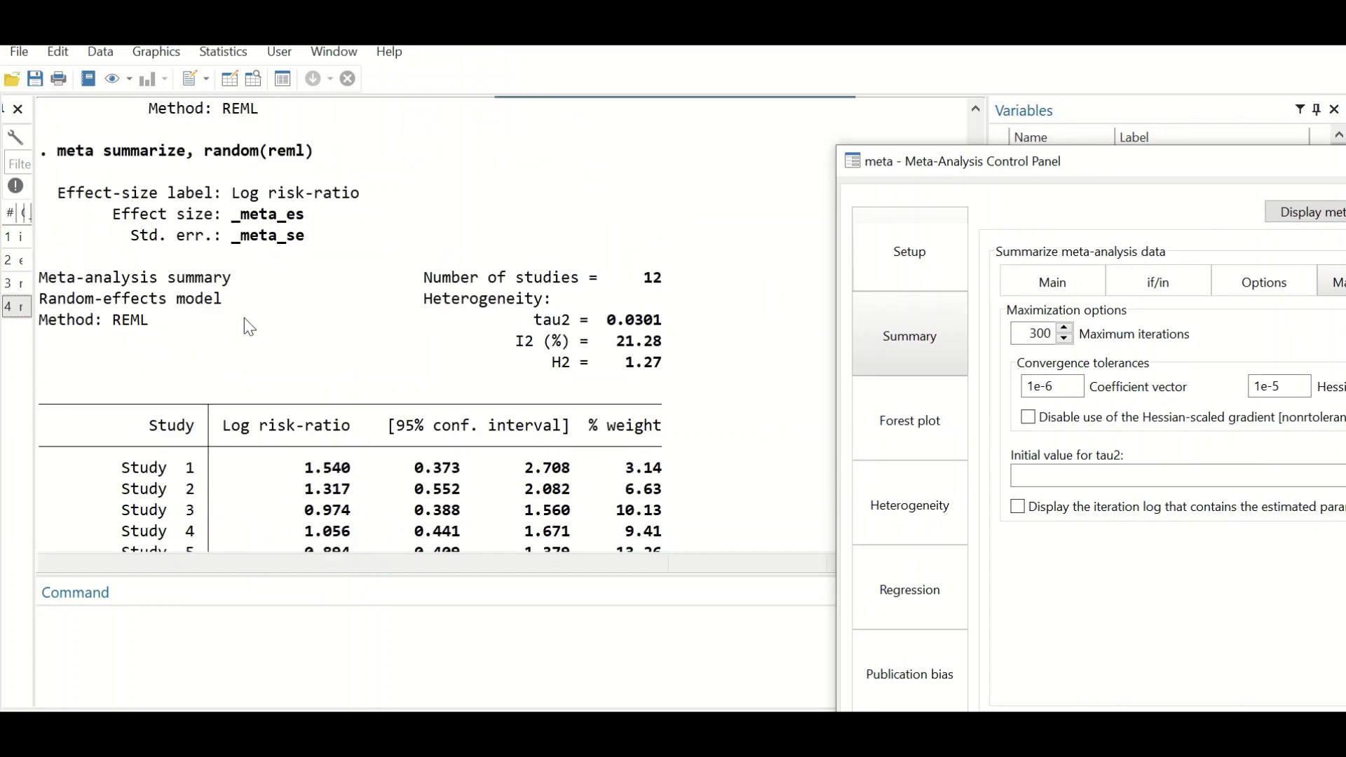
pyautogui.scroll(-1, 664, 312)
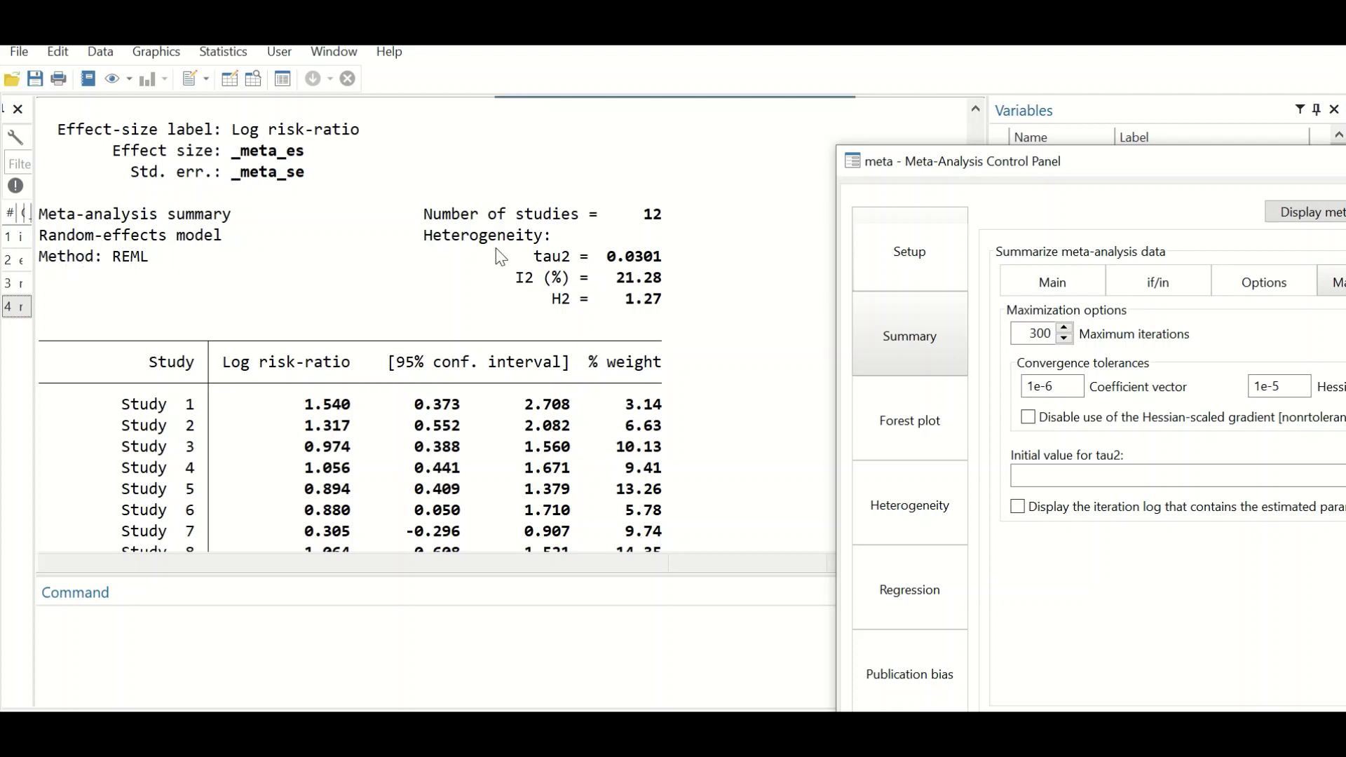
pyautogui.scroll(-2, 502, 266)
pyautogui.scroll(-1, 211, 298)
pyautogui.scroll(-1, 250, 324)
pyautogui.scroll(1, 263, 318)
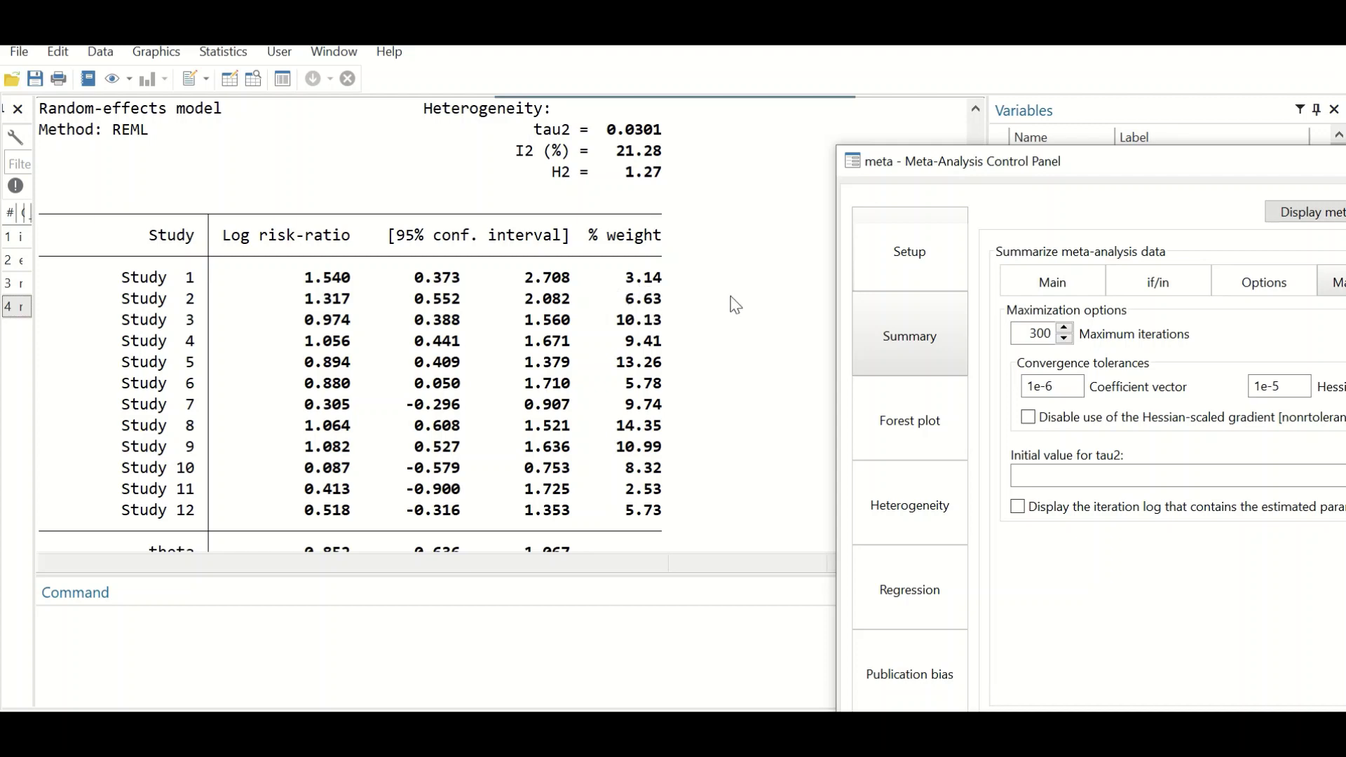
pyautogui.scroll(-1, 653, 280)
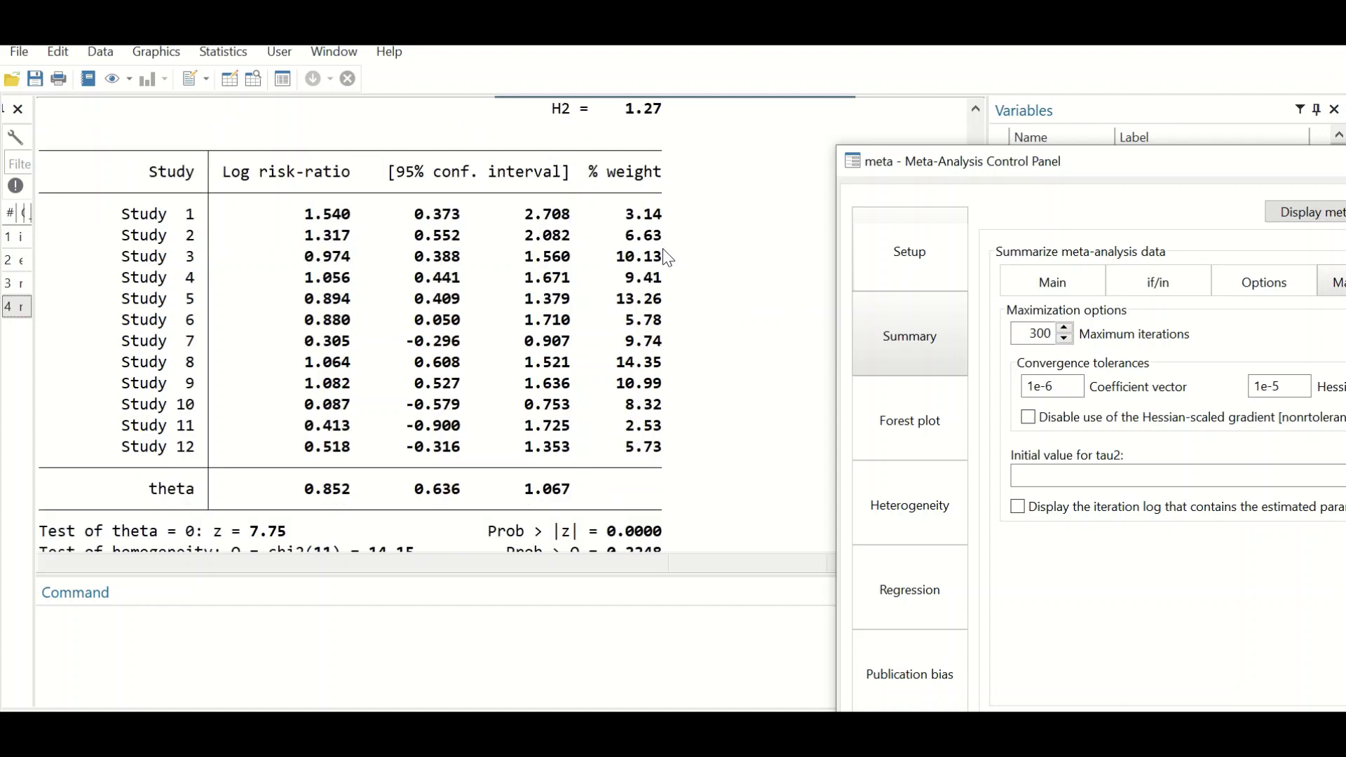
pyautogui.scroll(-1, 676, 260)
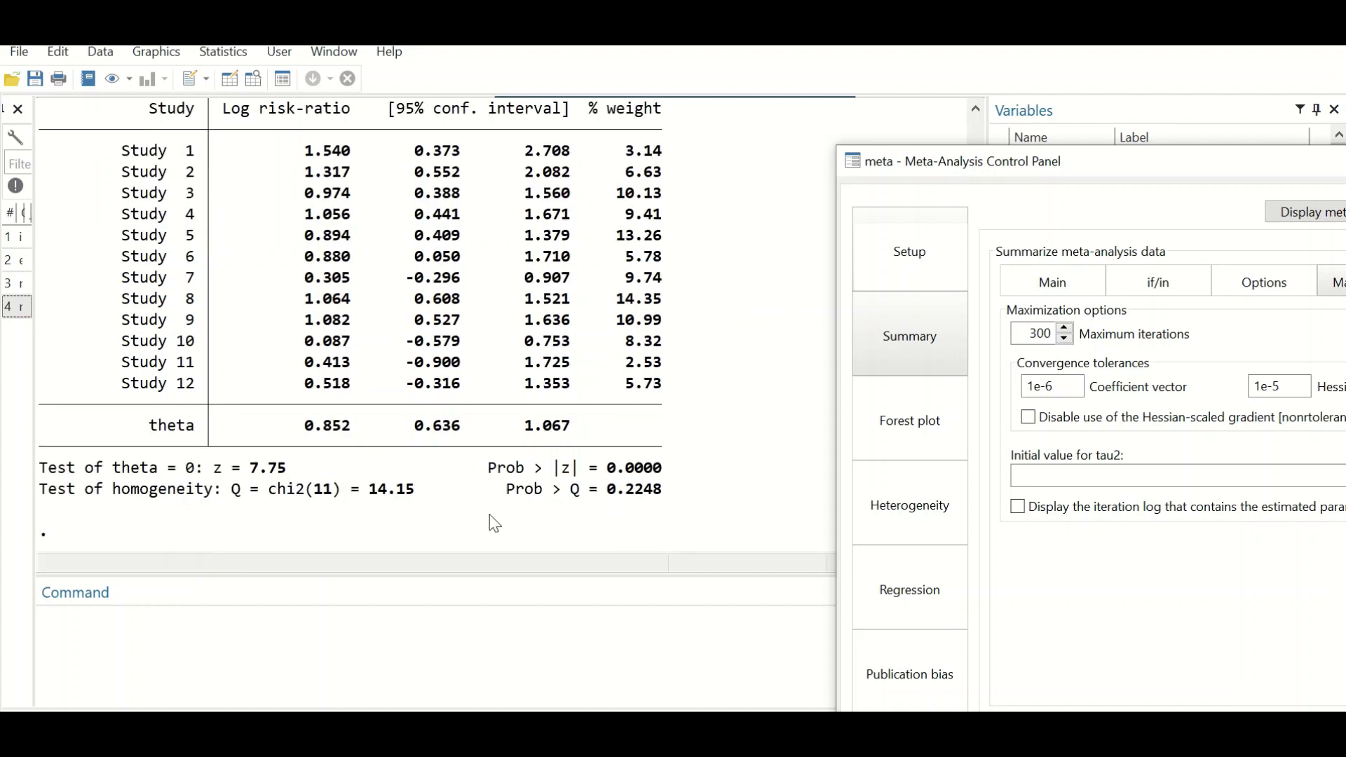
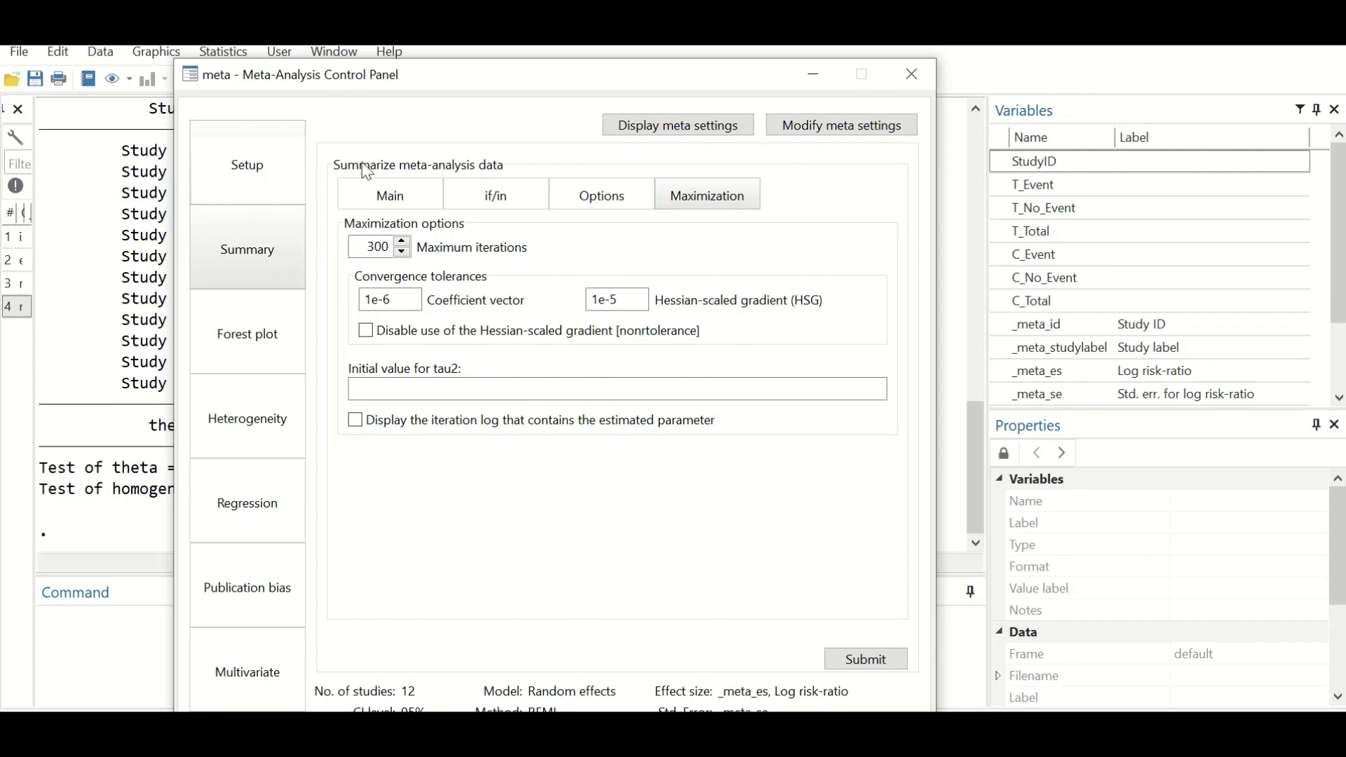
# - Set the forest plot to a random-effects model with restricted maximum-likelihood, keeping the 95 confidence level and default maximization options
pyautogui.click(249, 347)
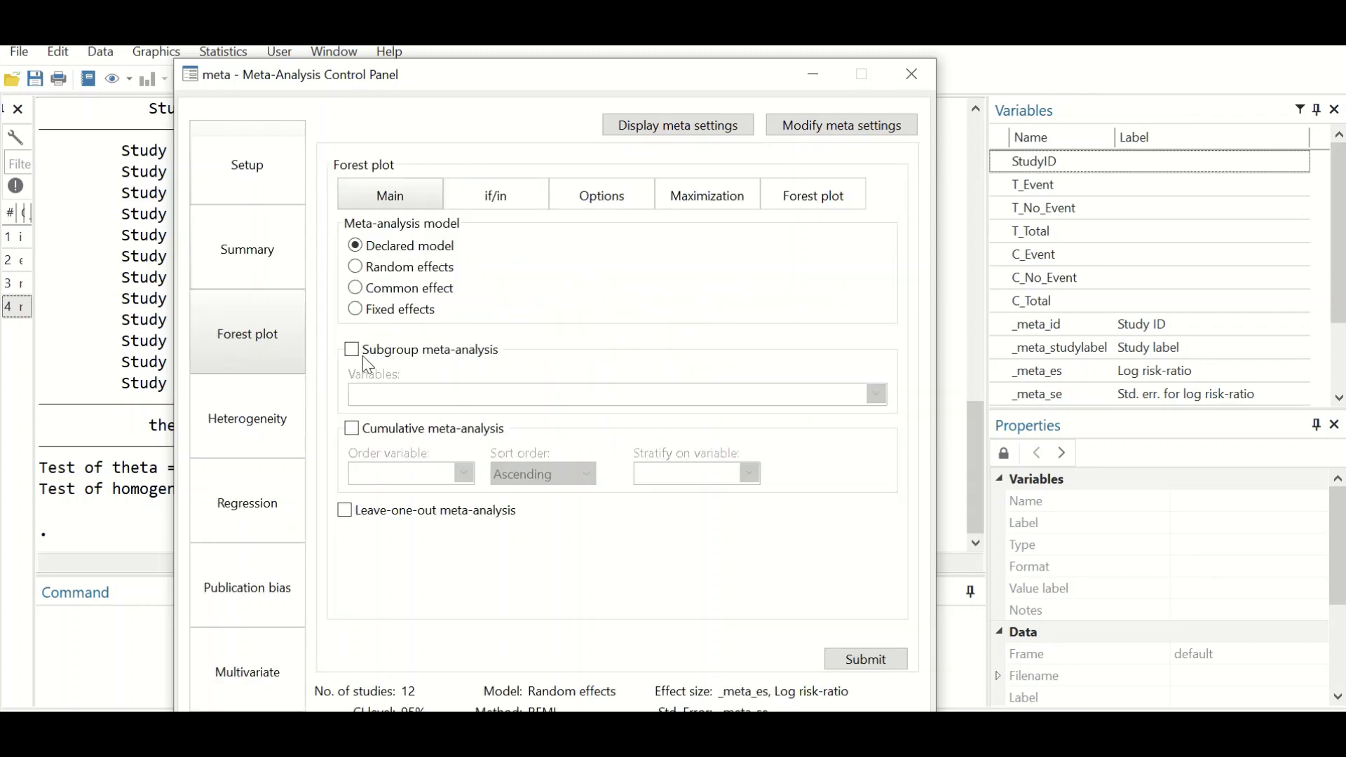
pyautogui.click(356, 267)
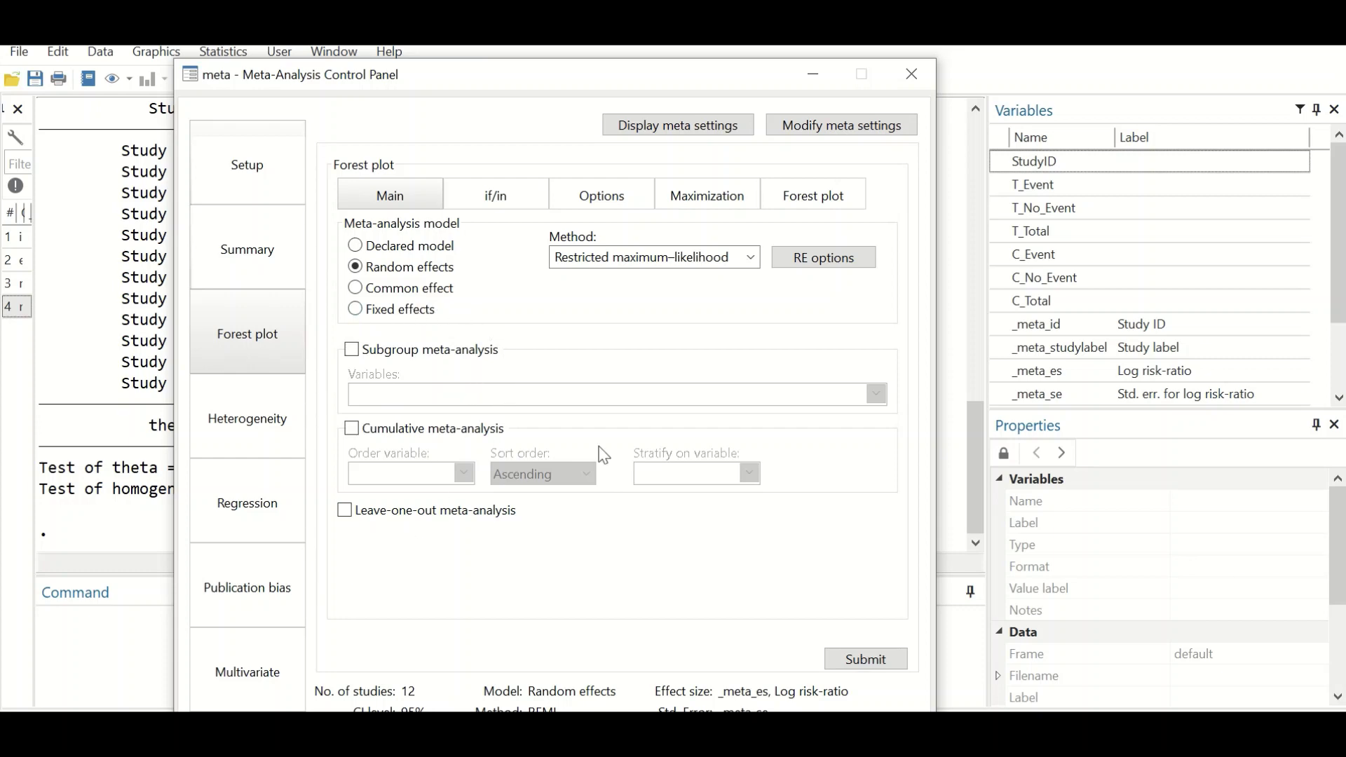
pyautogui.click(616, 209)
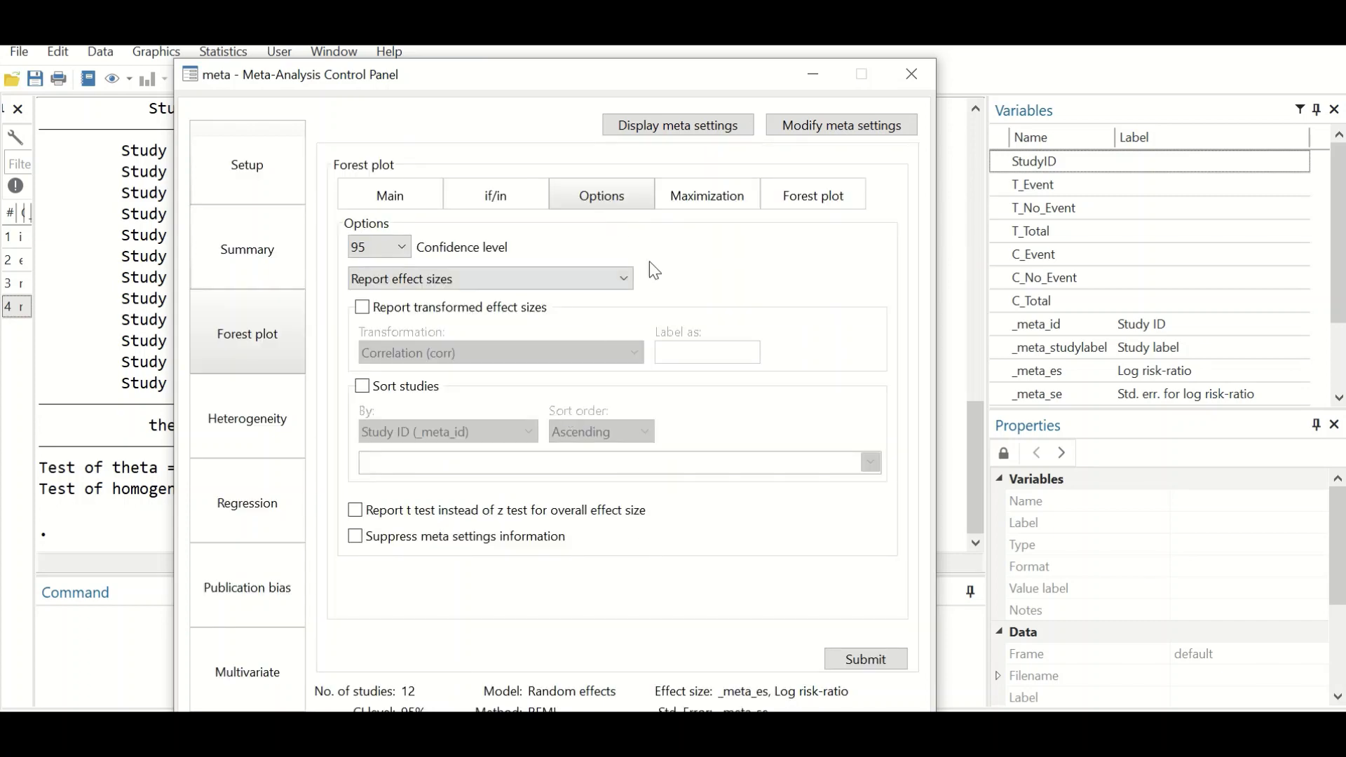
pyautogui.click(706, 201)
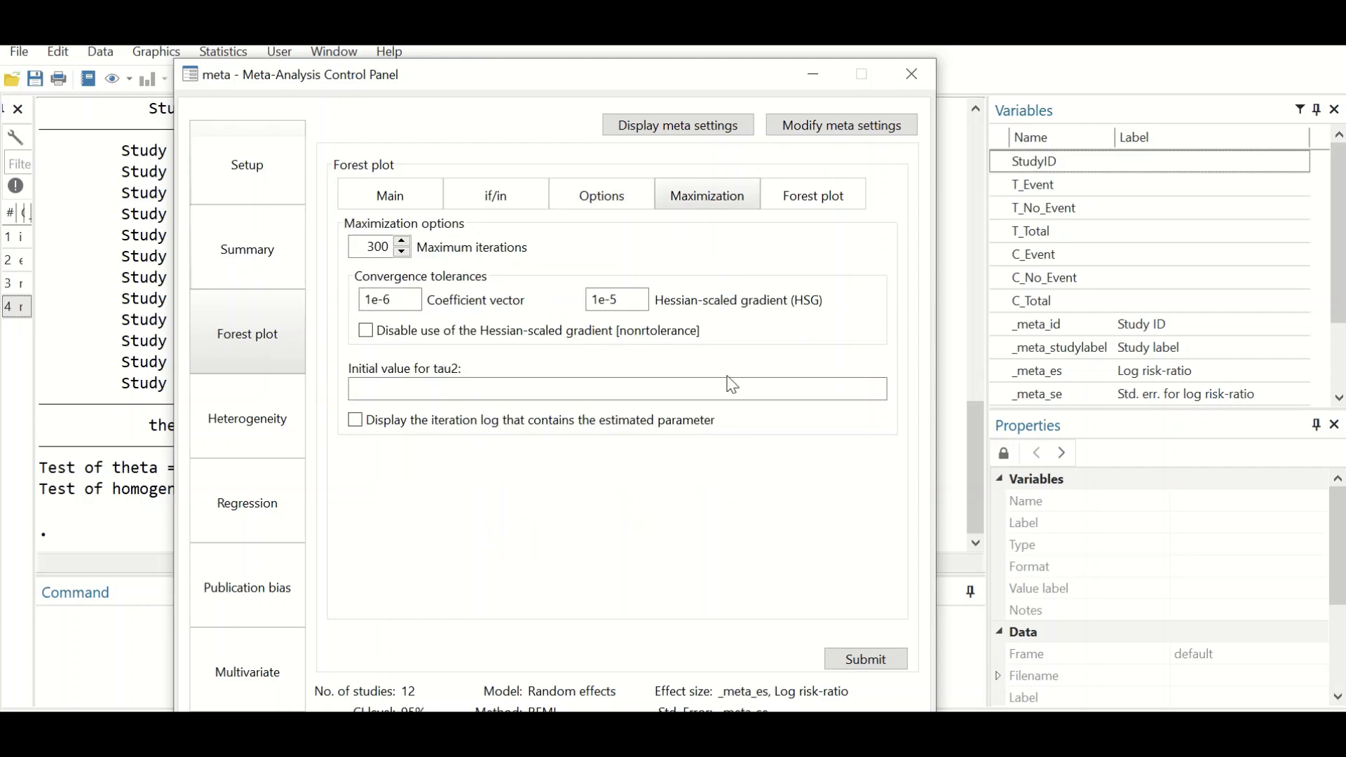
pyautogui.click(801, 196)
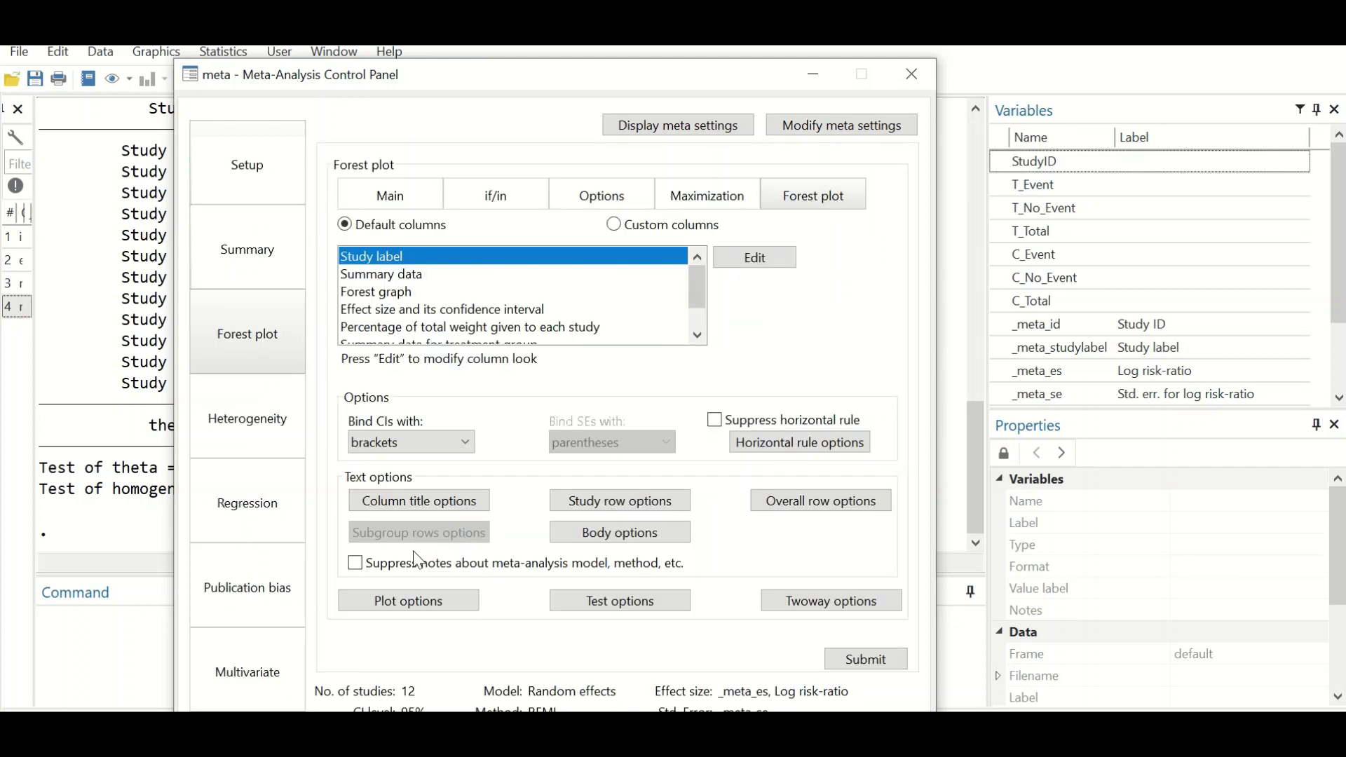
# - Draw the overall effect-size line on the forest plot in blue with a dash pattern
pyautogui.click(406, 604)
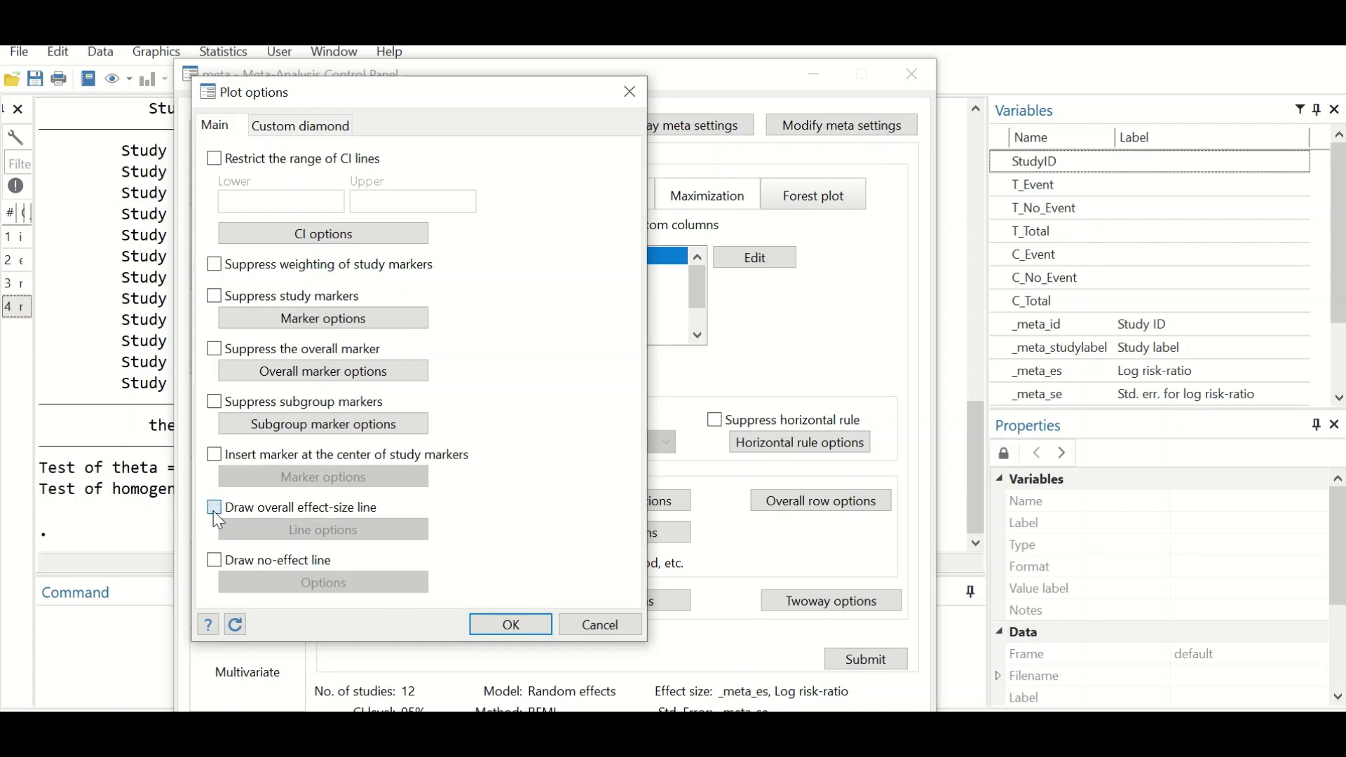
pyautogui.click(215, 512)
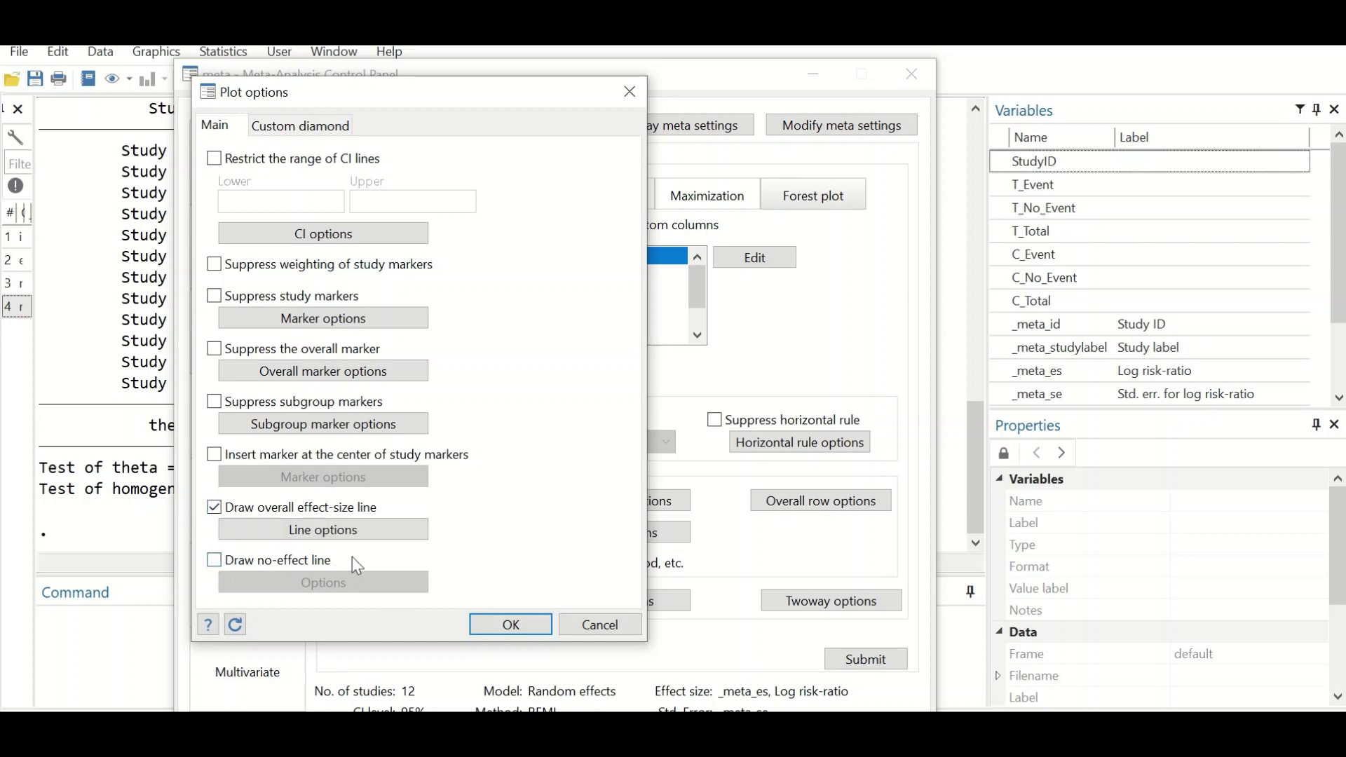
pyautogui.click(371, 534)
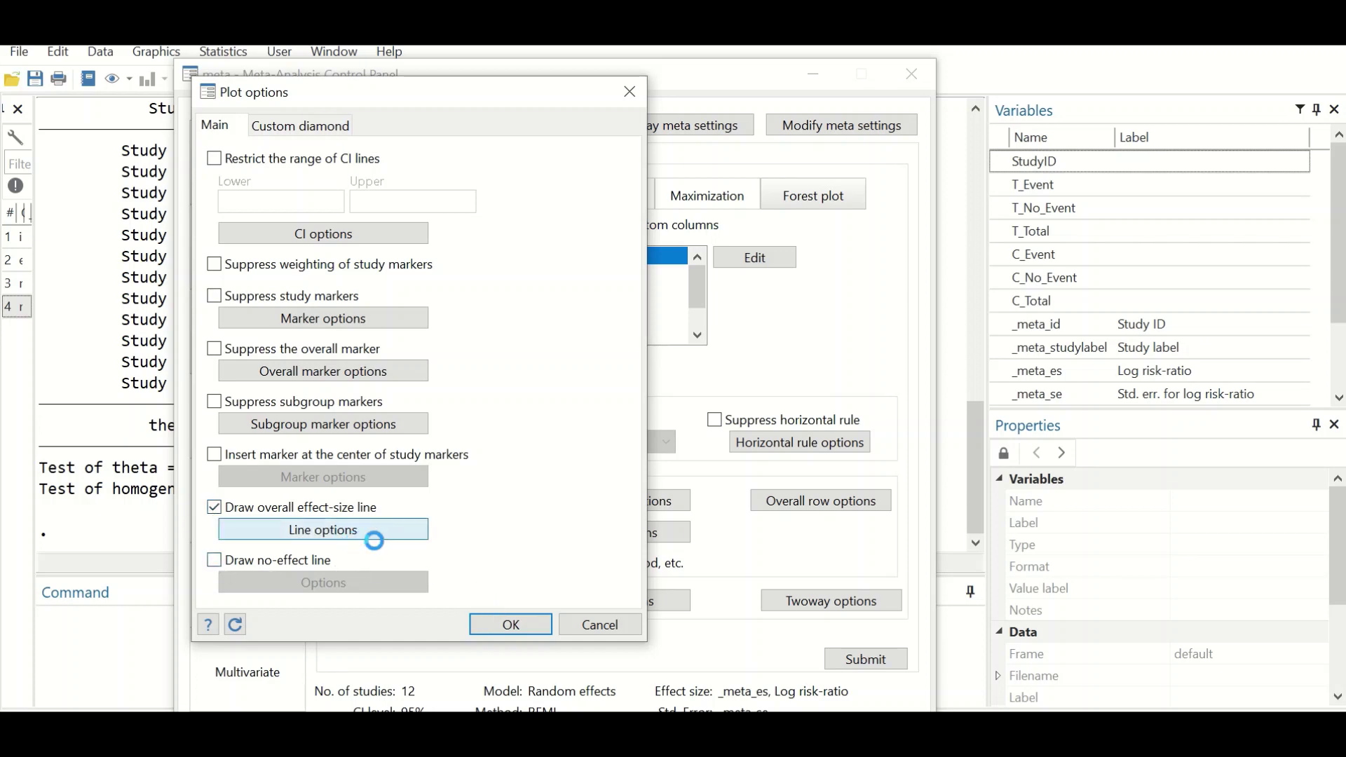
pyautogui.click(447, 168)
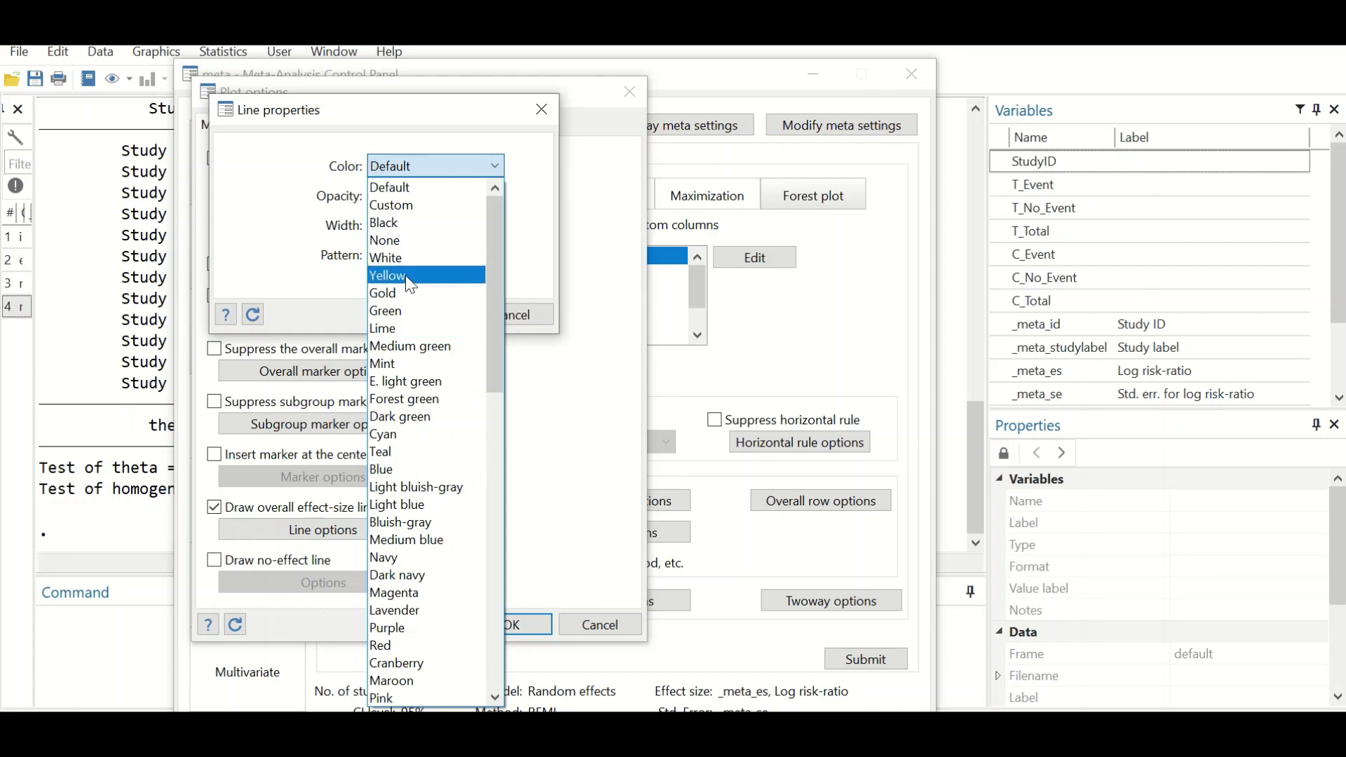
pyautogui.click(397, 469)
pyautogui.click(436, 255)
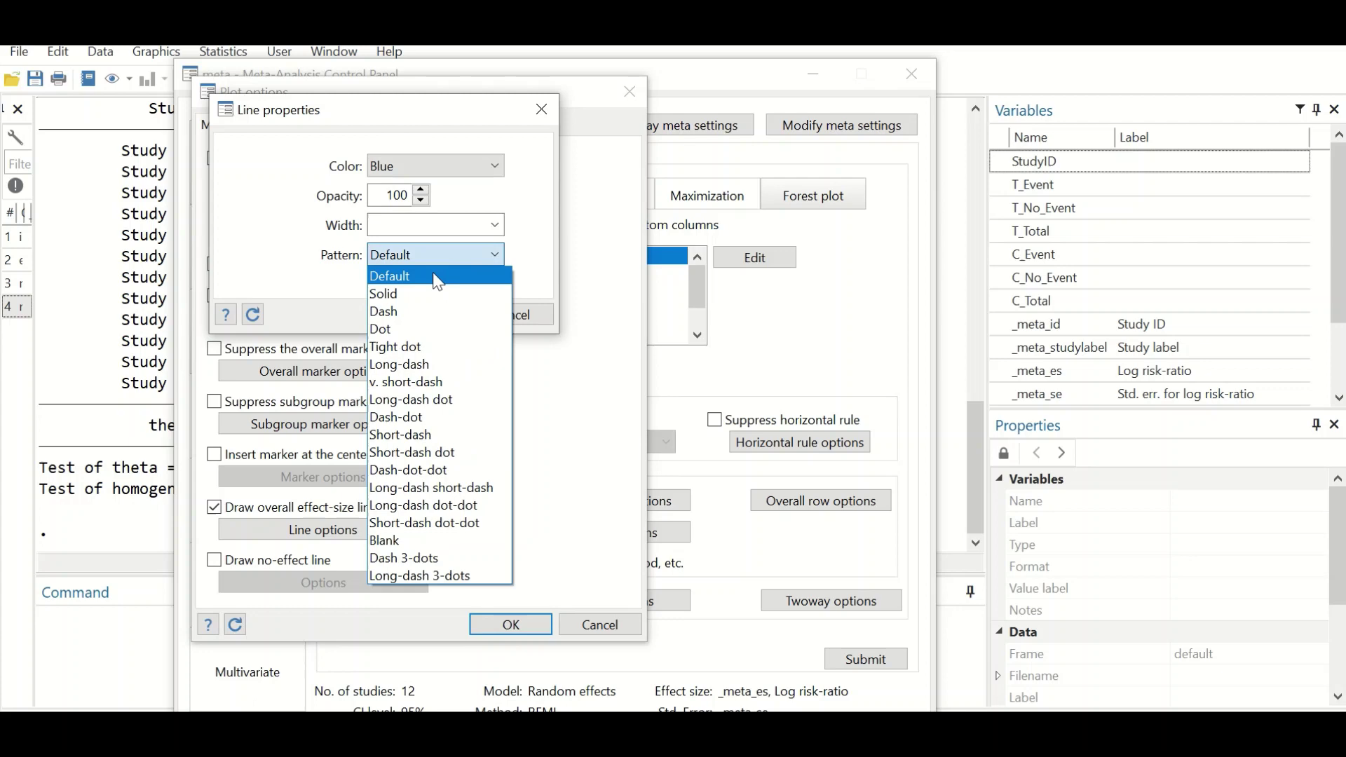
pyautogui.click(413, 311)
pyautogui.click(414, 315)
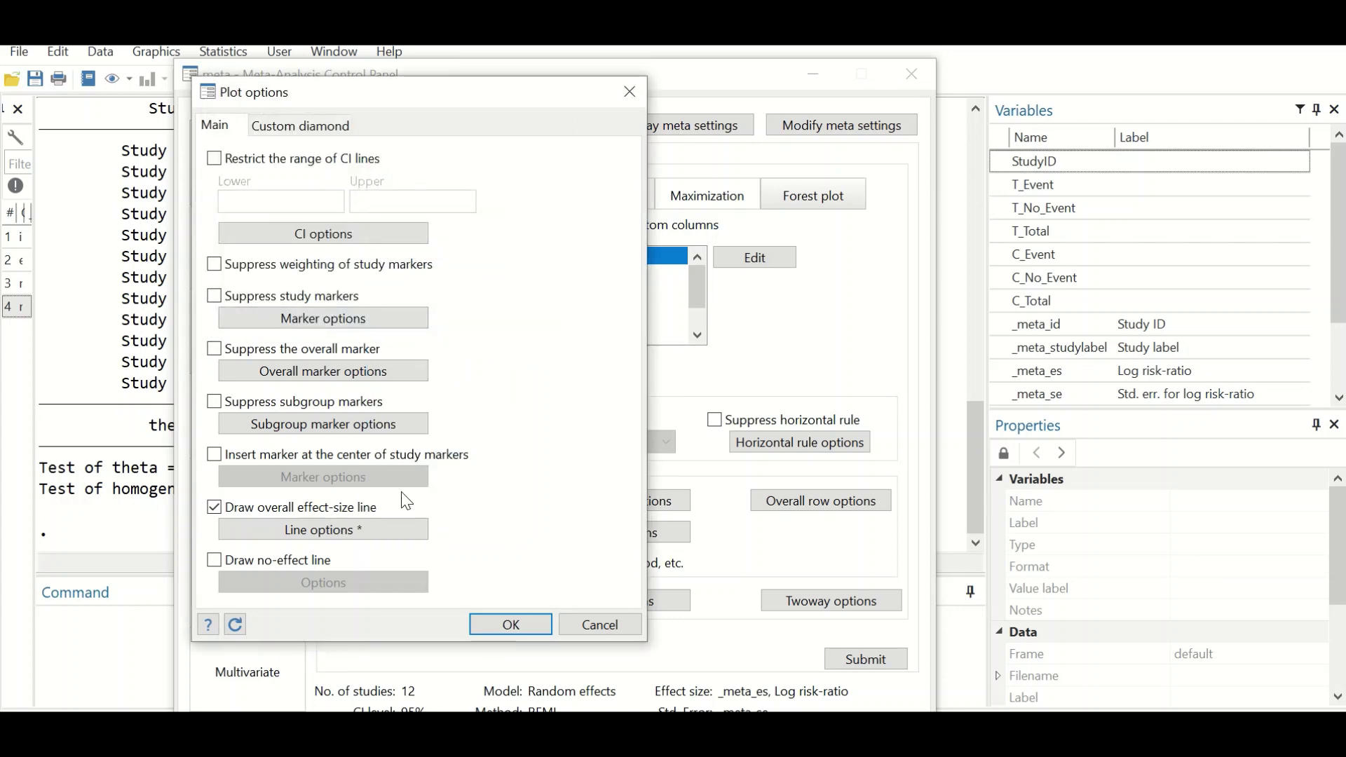
# - Draw the no-effect line on the forest plot in red with a dash pattern
pyautogui.click(213, 561)
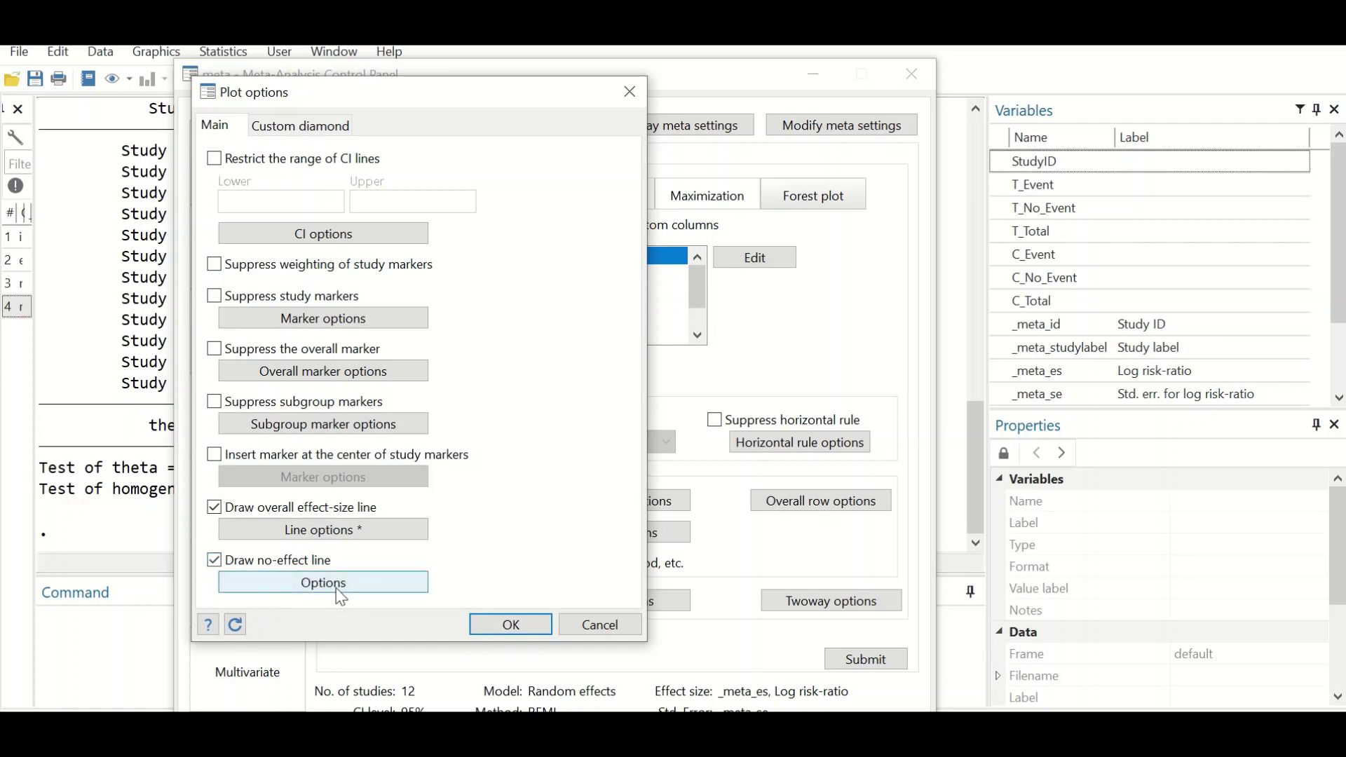
pyautogui.click(324, 587)
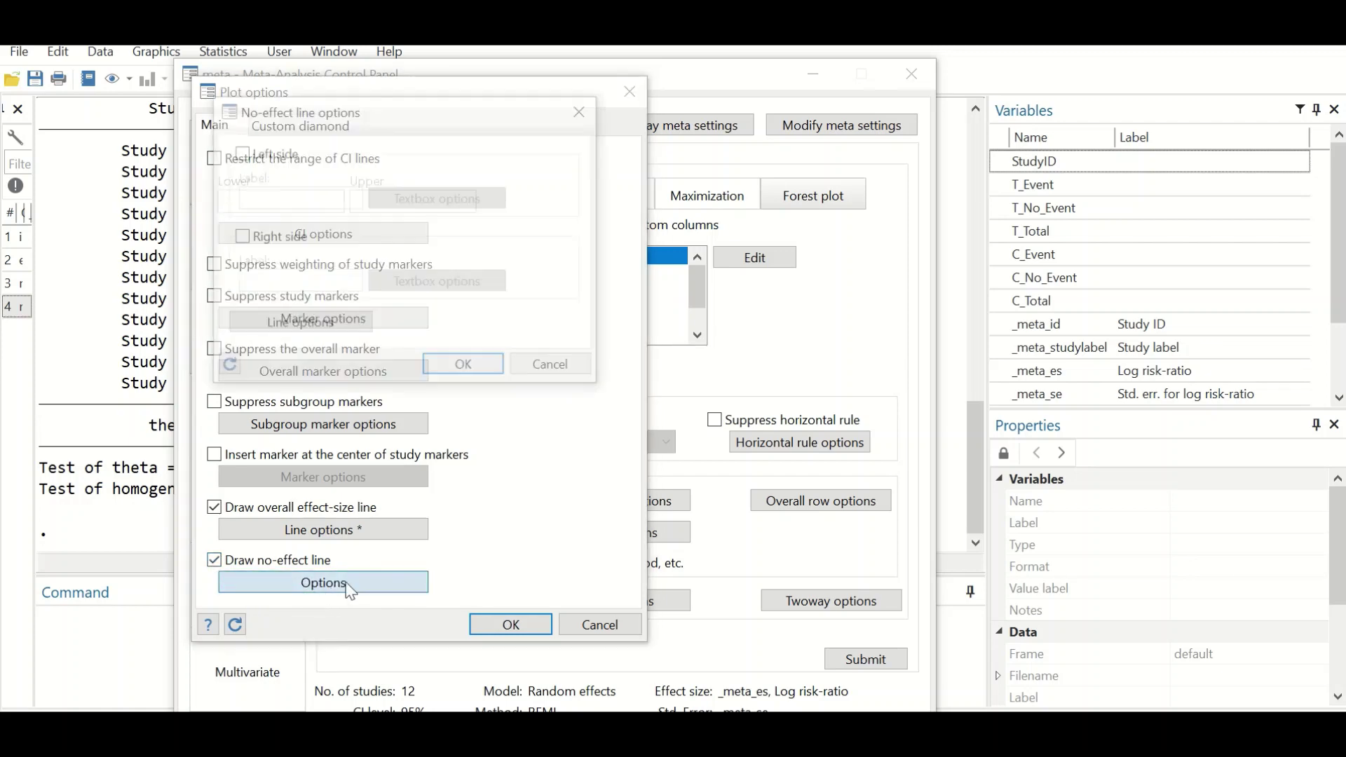
pyautogui.click(304, 326)
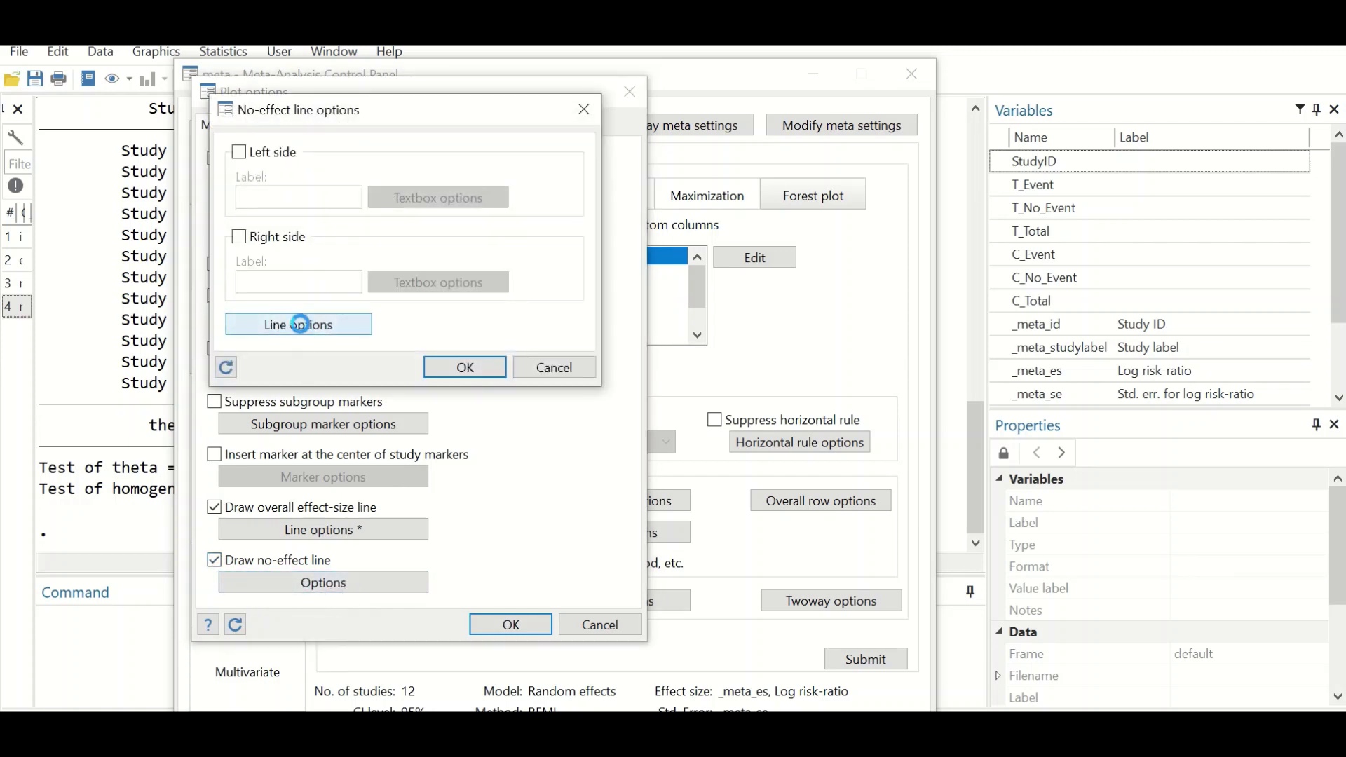
pyautogui.click(463, 184)
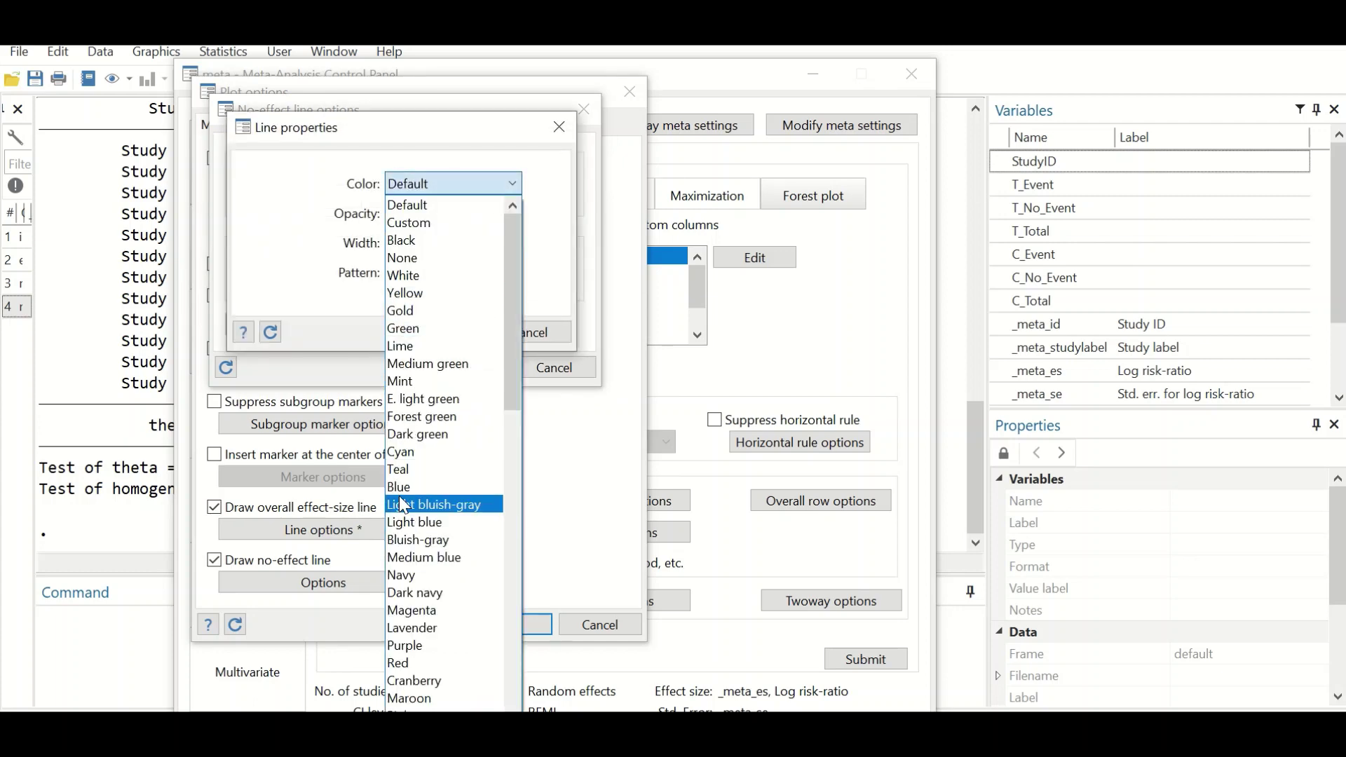
pyautogui.click(415, 662)
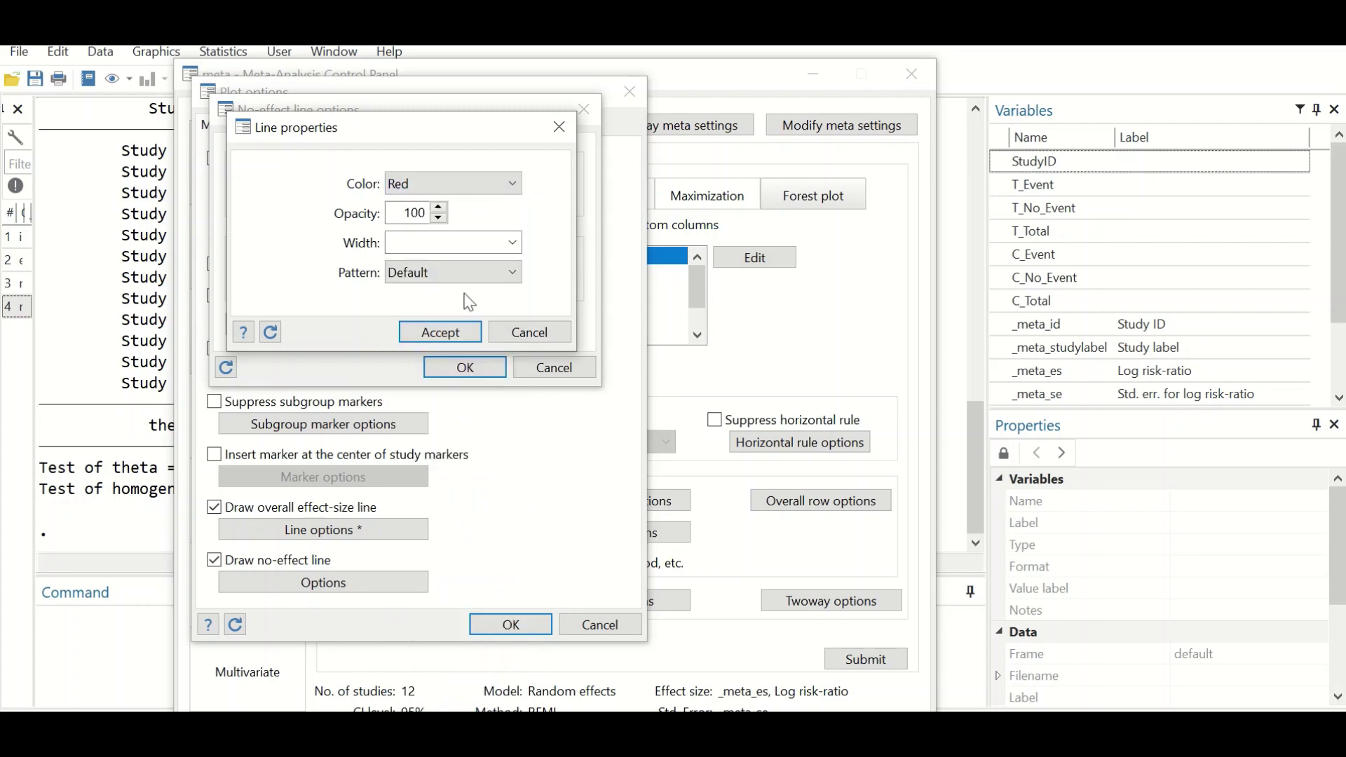
pyautogui.click(452, 272)
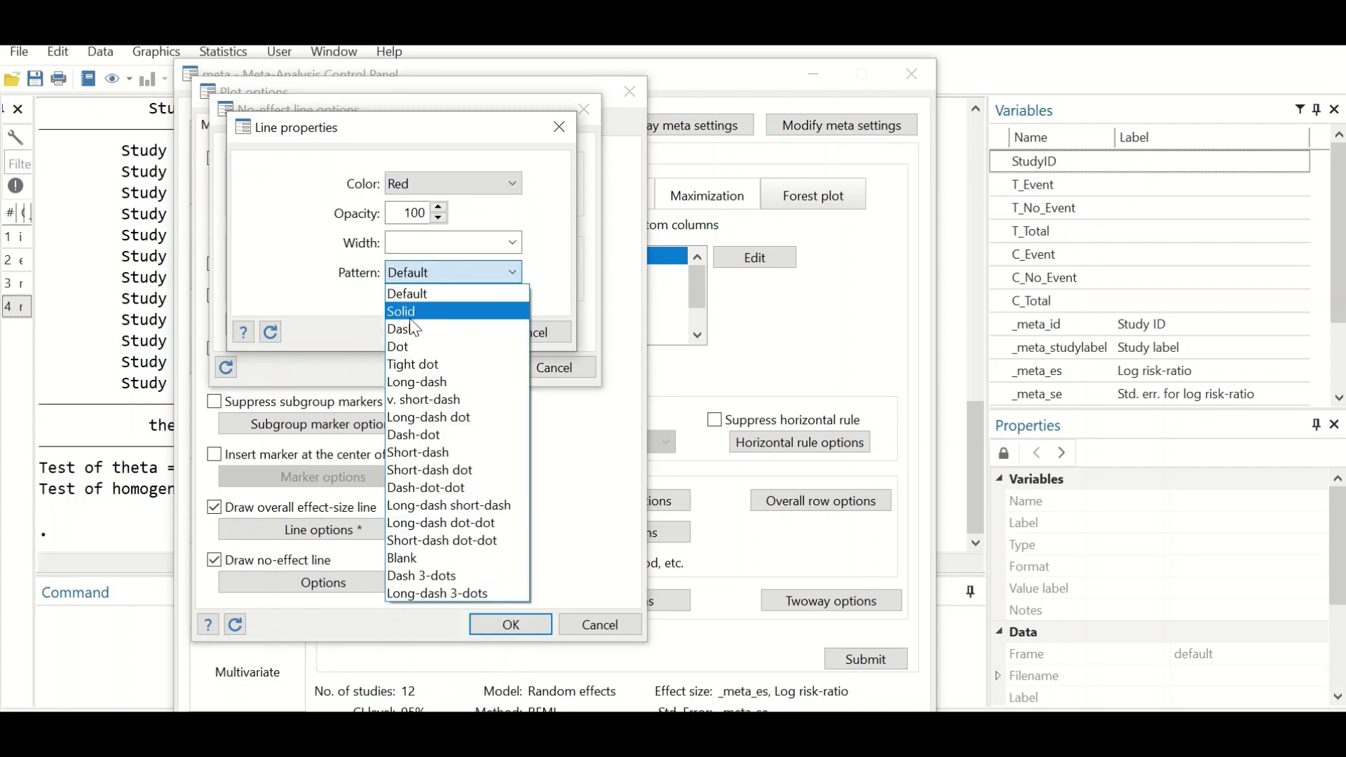
pyautogui.click(414, 311)
pyautogui.click(421, 268)
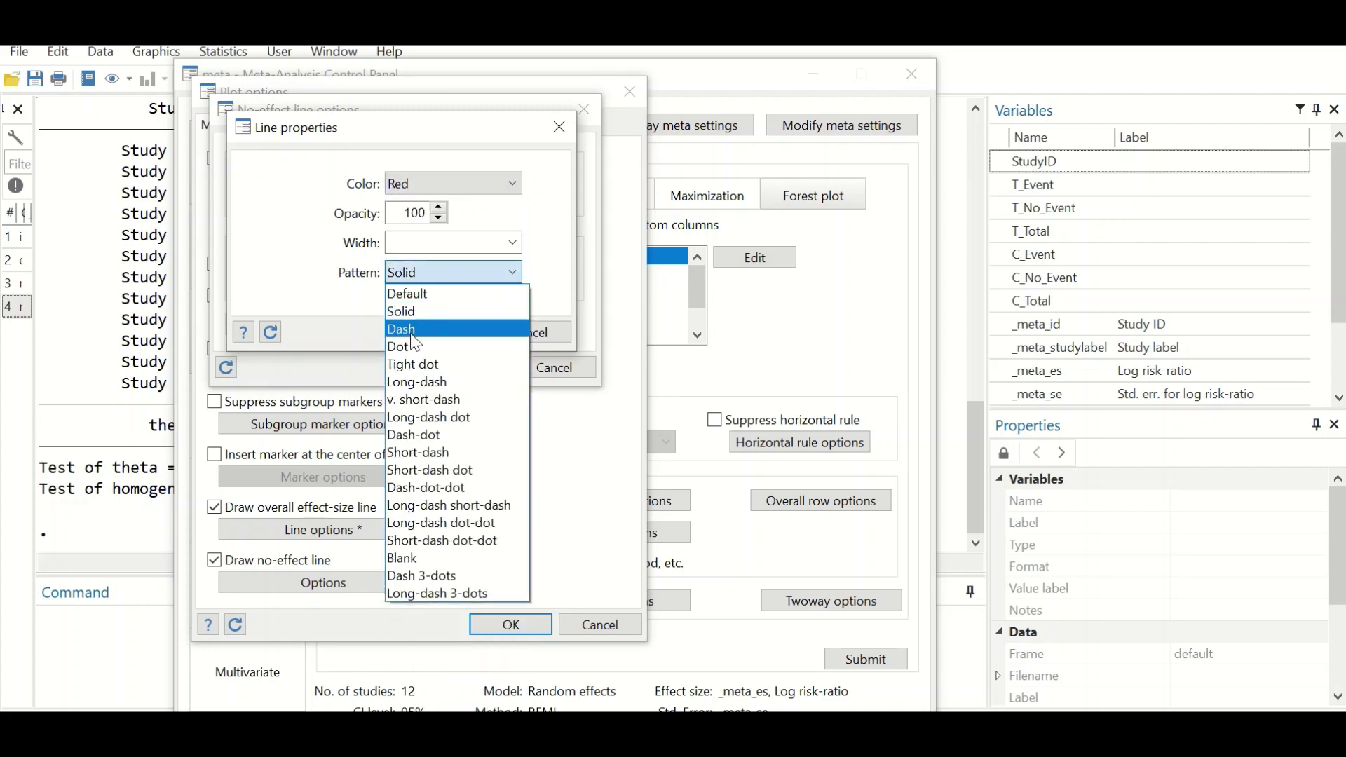
pyautogui.click(415, 331)
pyautogui.click(431, 332)
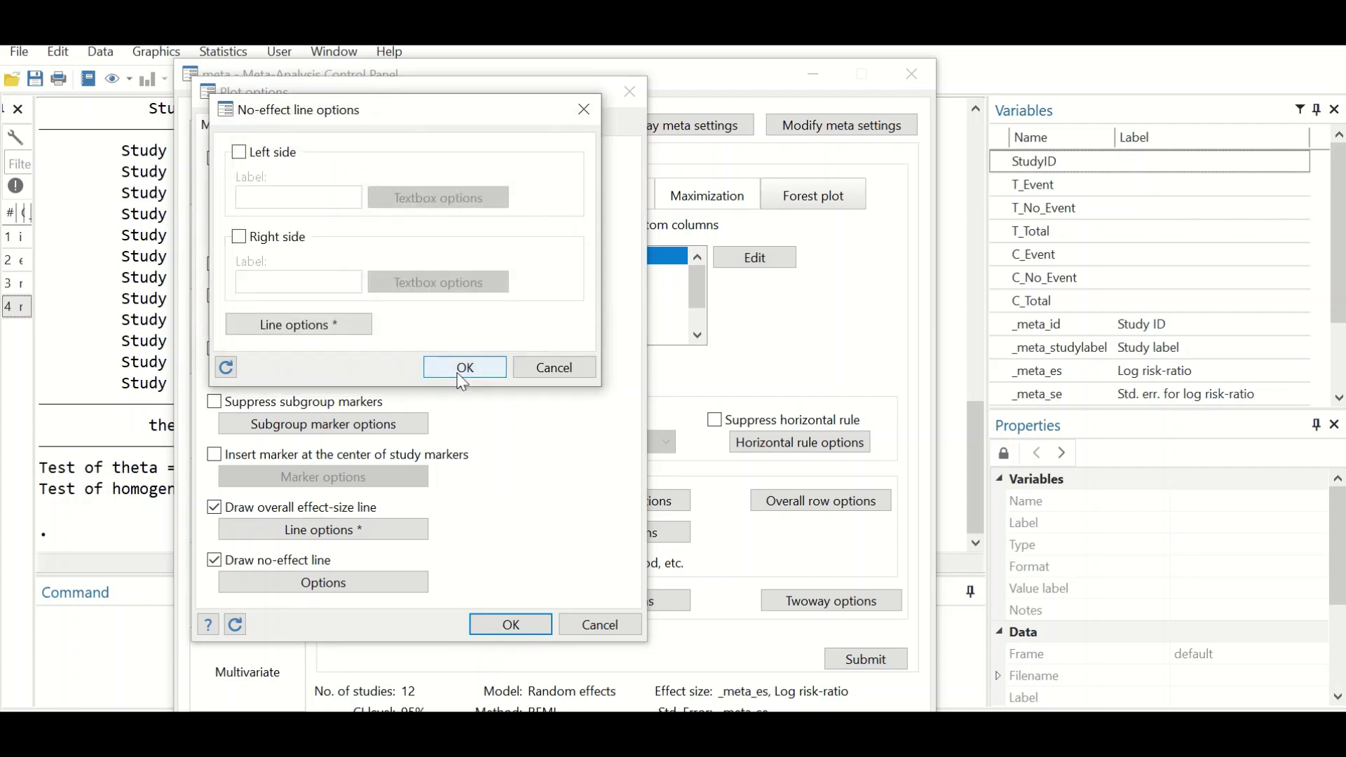
pyautogui.click(462, 370)
# - Apply the plot options, generate the forest plot with the default columns, and close the graph
pyautogui.click(511, 624)
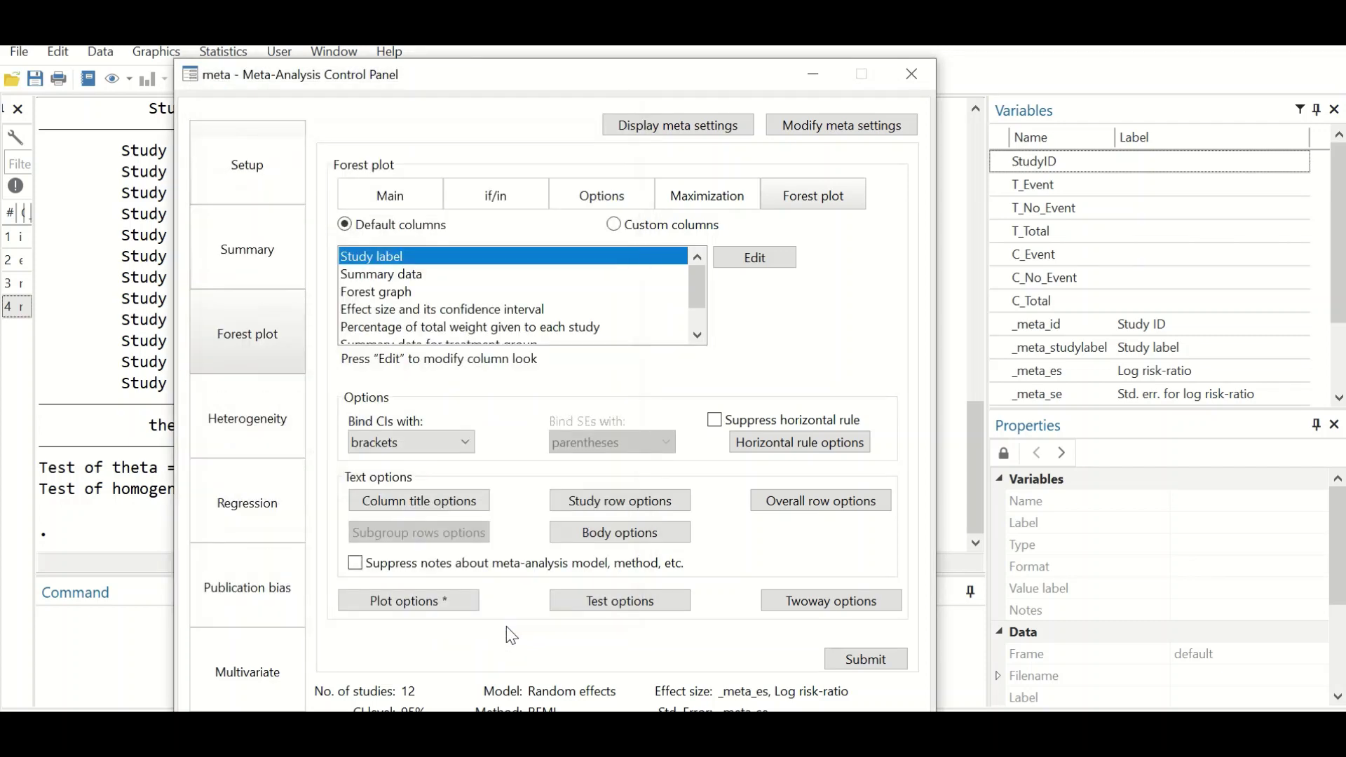
pyautogui.click(867, 665)
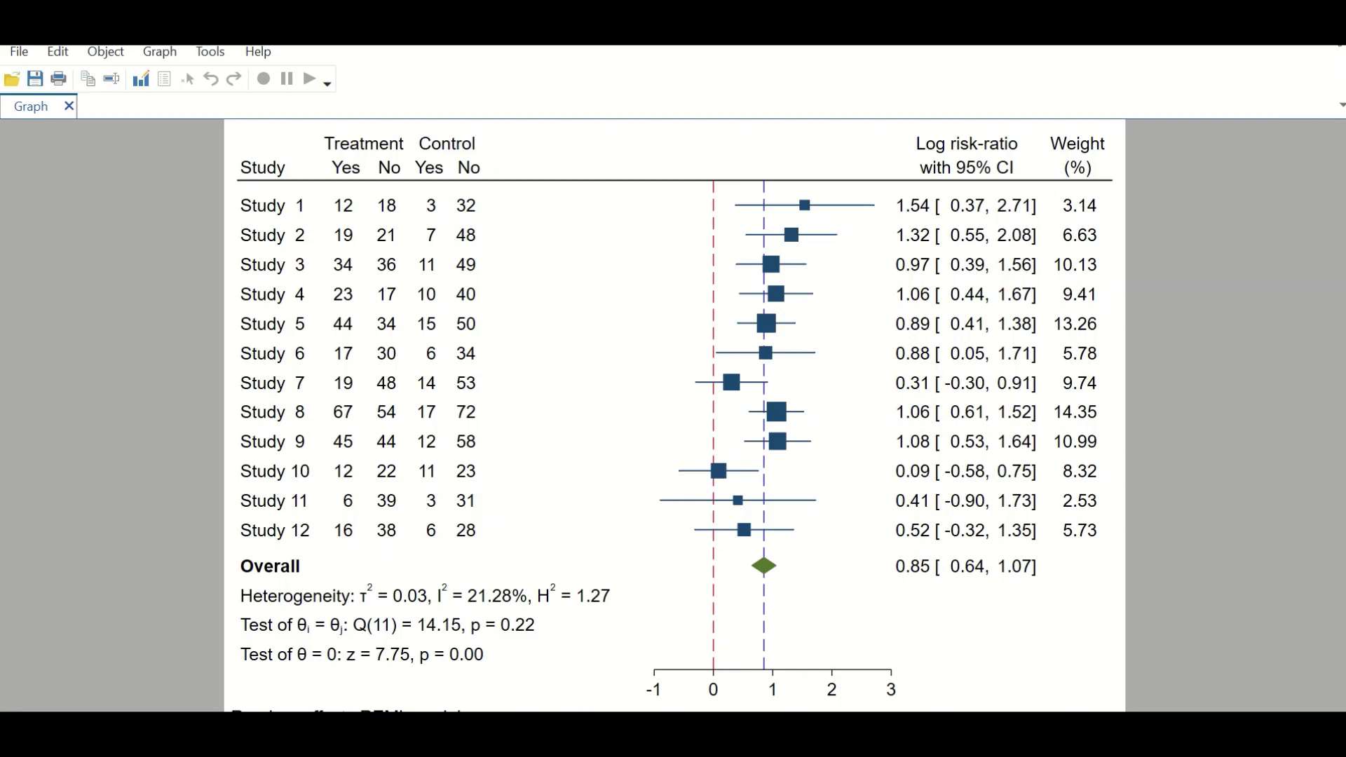
pyautogui.click(1330, 55)
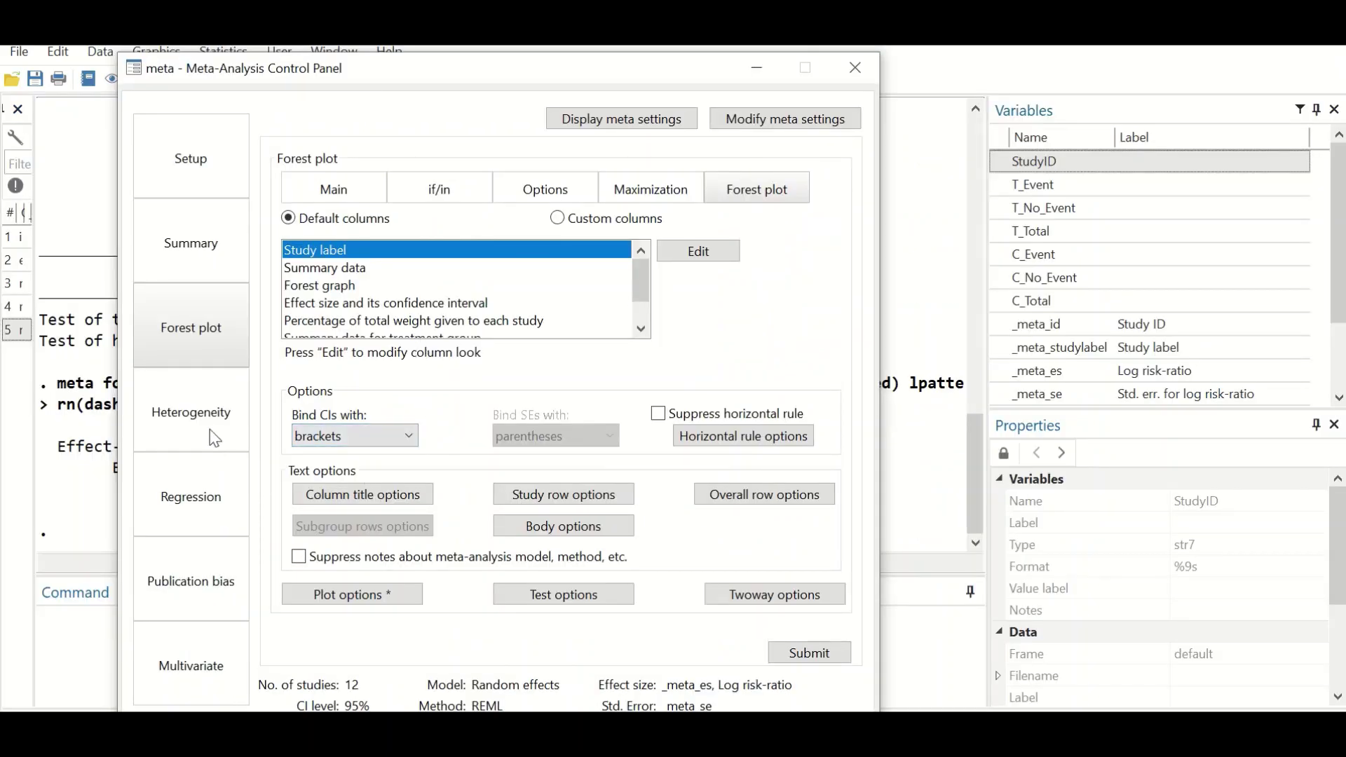
# - Look over the heterogeneity settings for the Galbraith plot and the meta-regression model settings
pyautogui.click(181, 423)
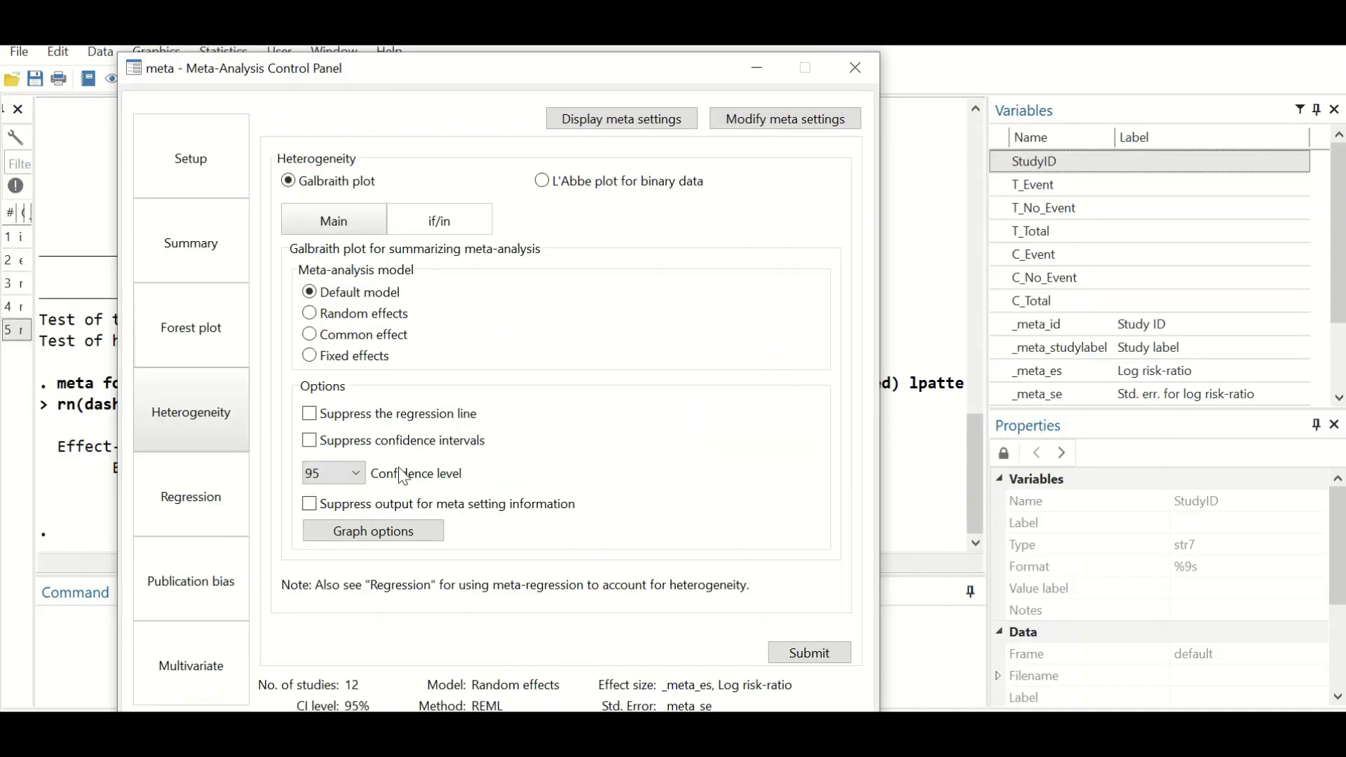
pyautogui.click(200, 511)
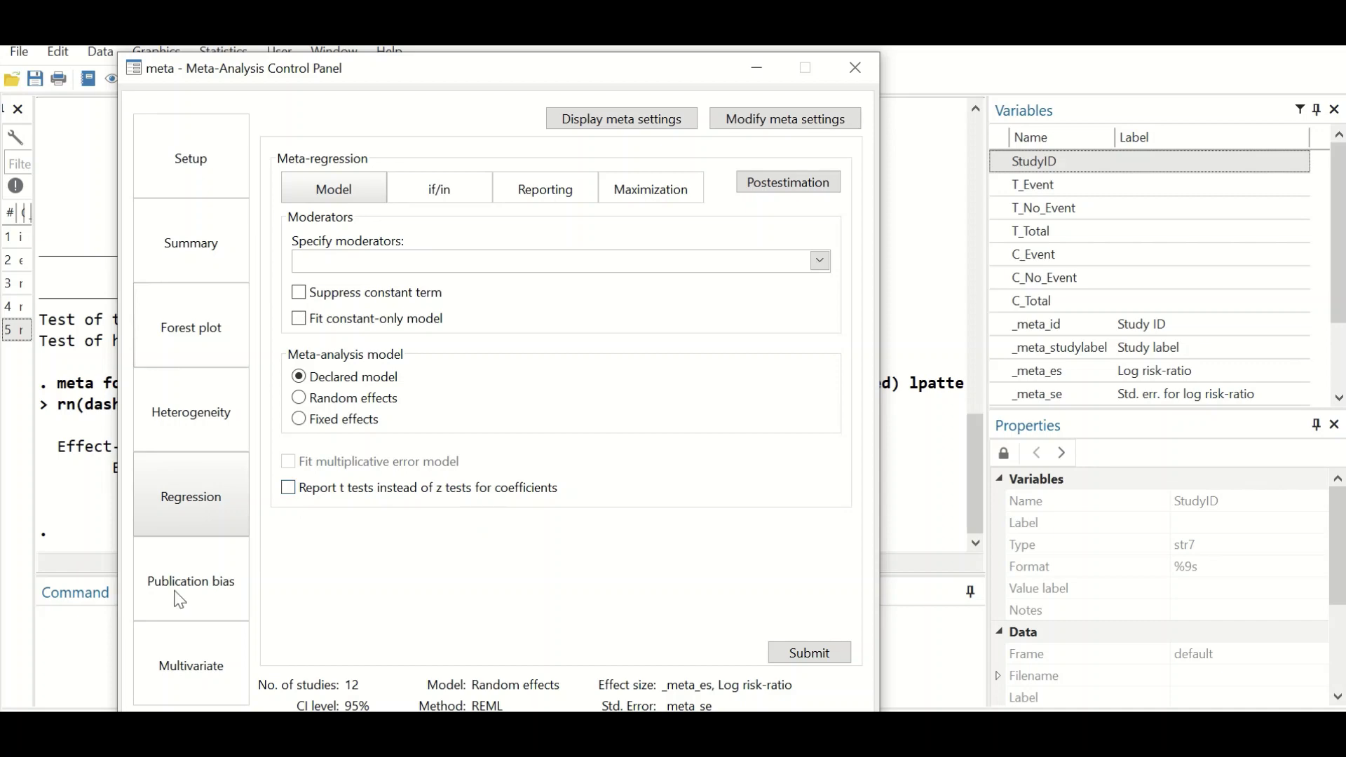
# - Set the publication-bias funnel plot to a random-effects model with the restricted maximum-likelihood method
pyautogui.click(180, 599)
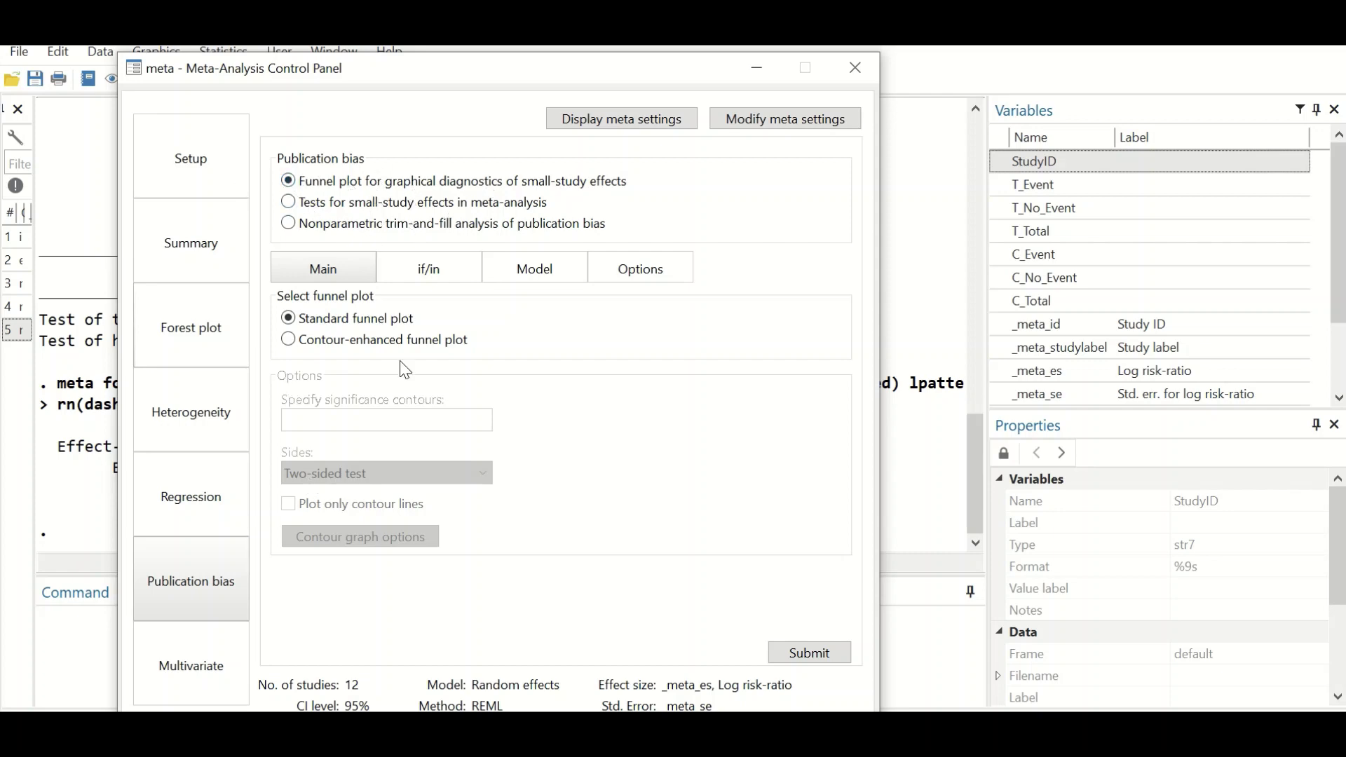
pyautogui.click(527, 276)
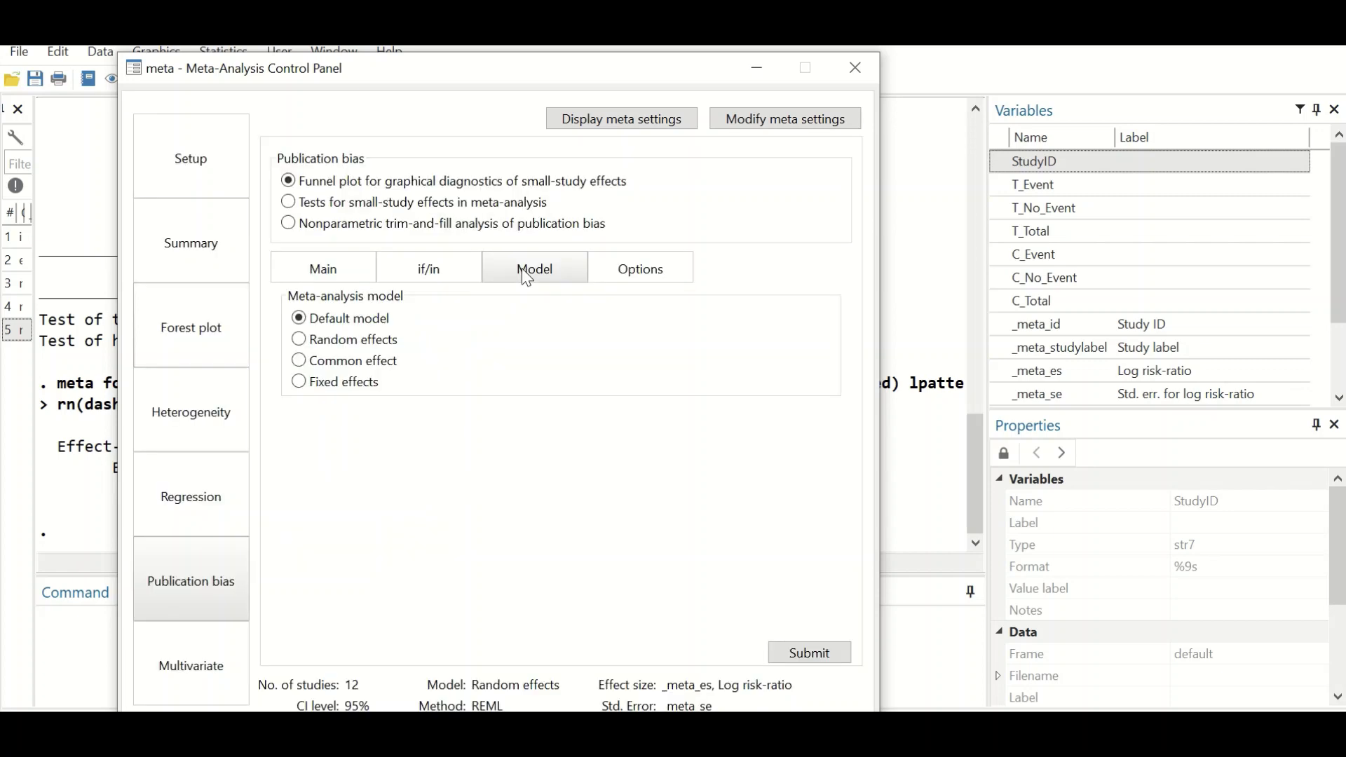
pyautogui.click(649, 278)
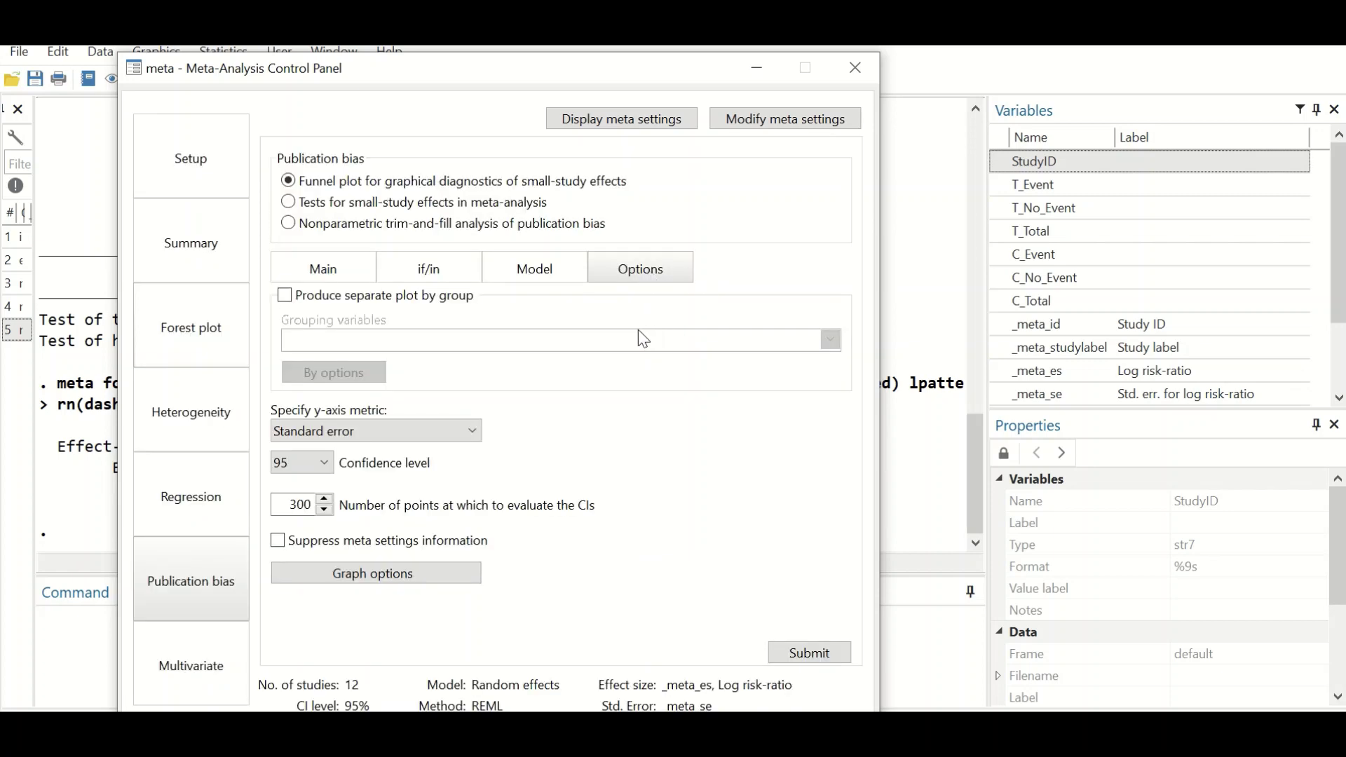
pyautogui.click(539, 269)
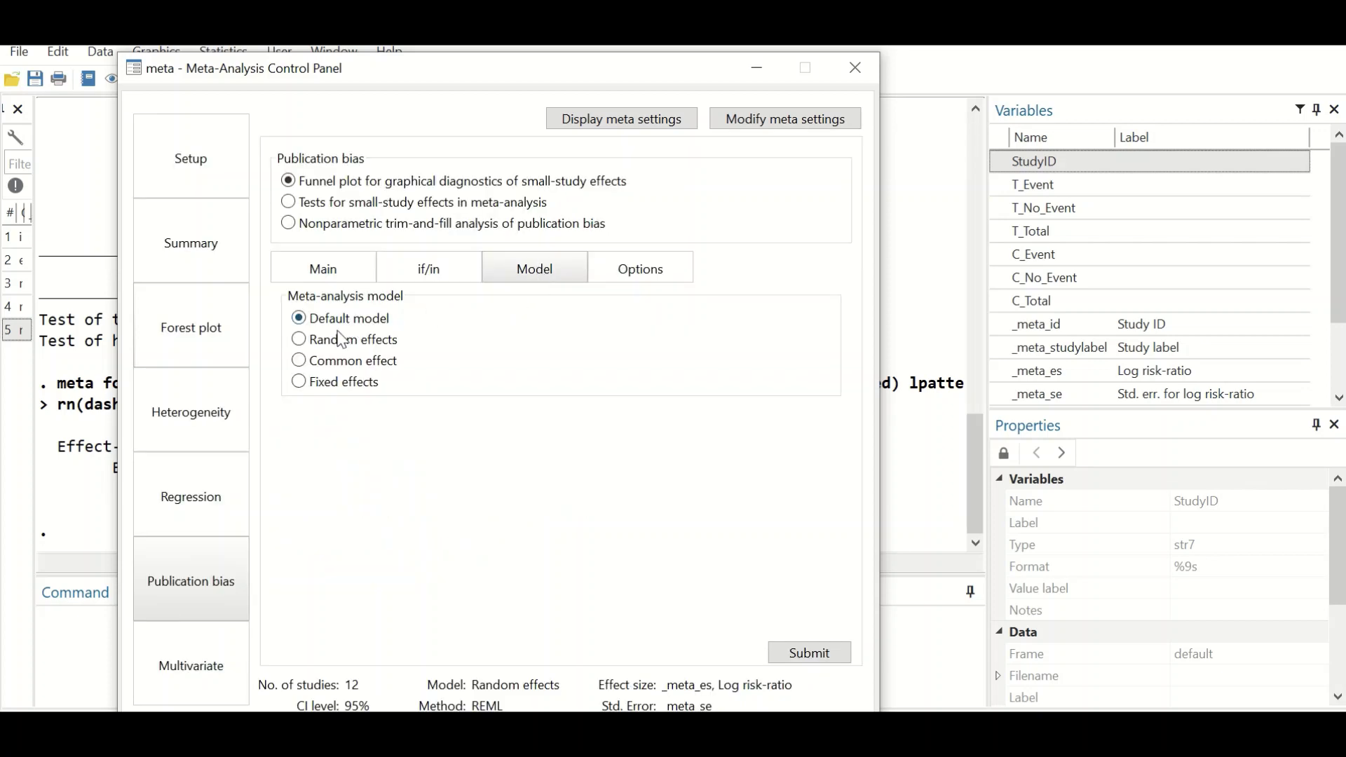
pyautogui.click(312, 345)
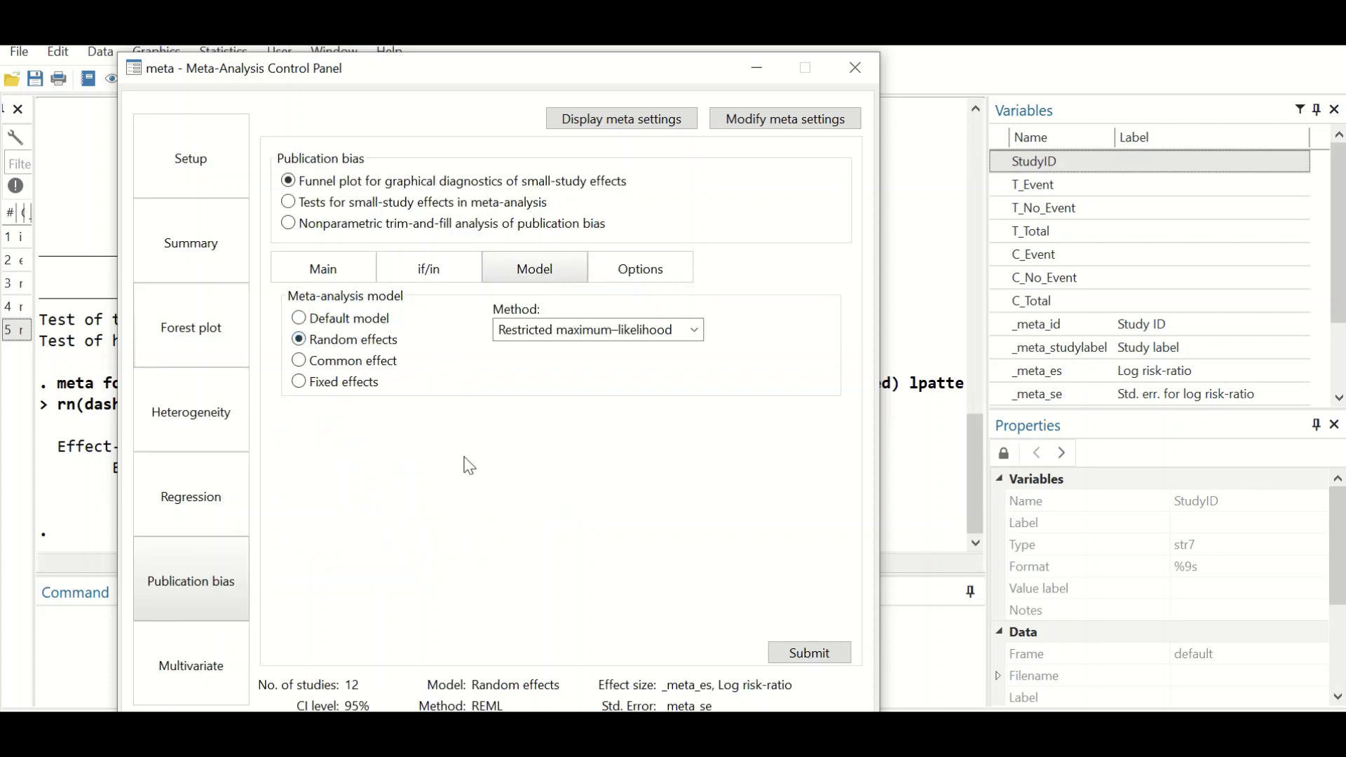
# - Generate the standard funnel plot with standard error as the y-axis metric, a 95 confidence level and default graph options
pyautogui.click(655, 279)
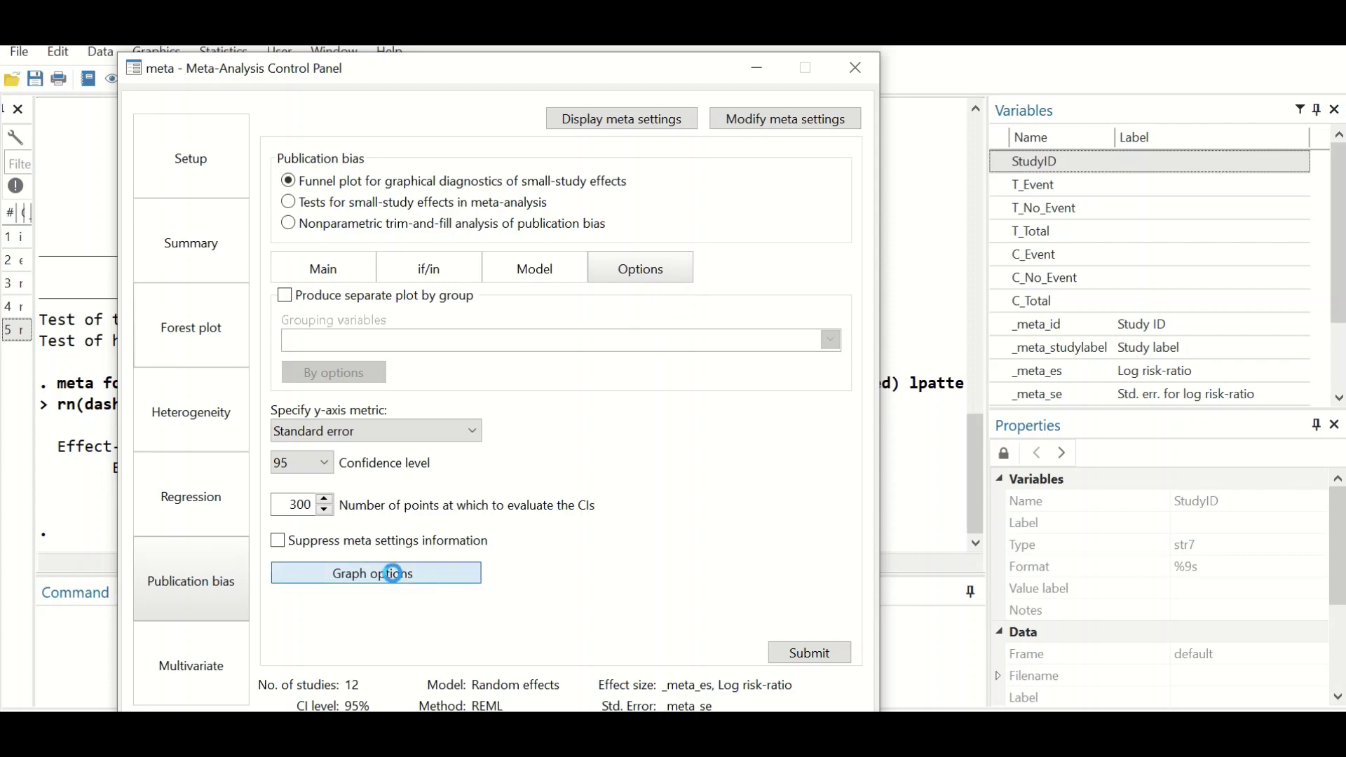
pyautogui.click(384, 578)
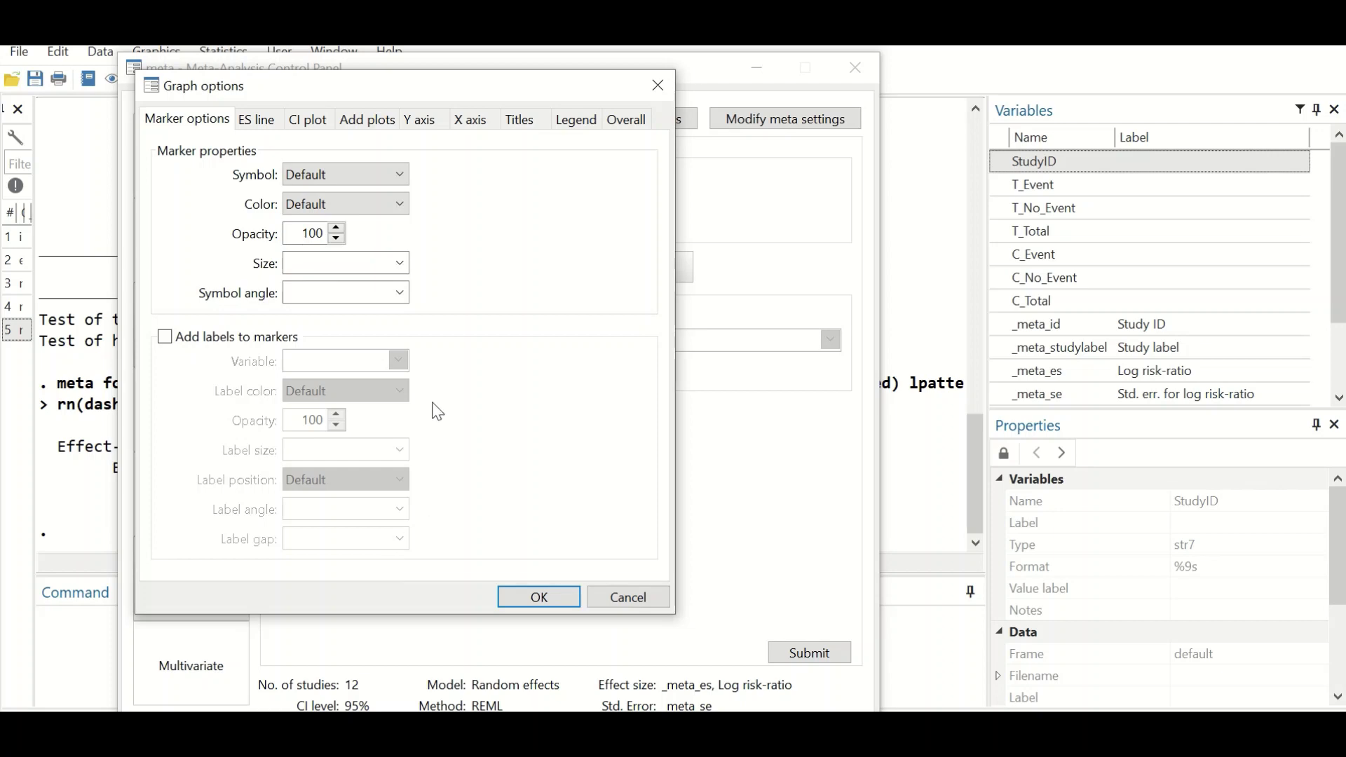
pyautogui.click(560, 596)
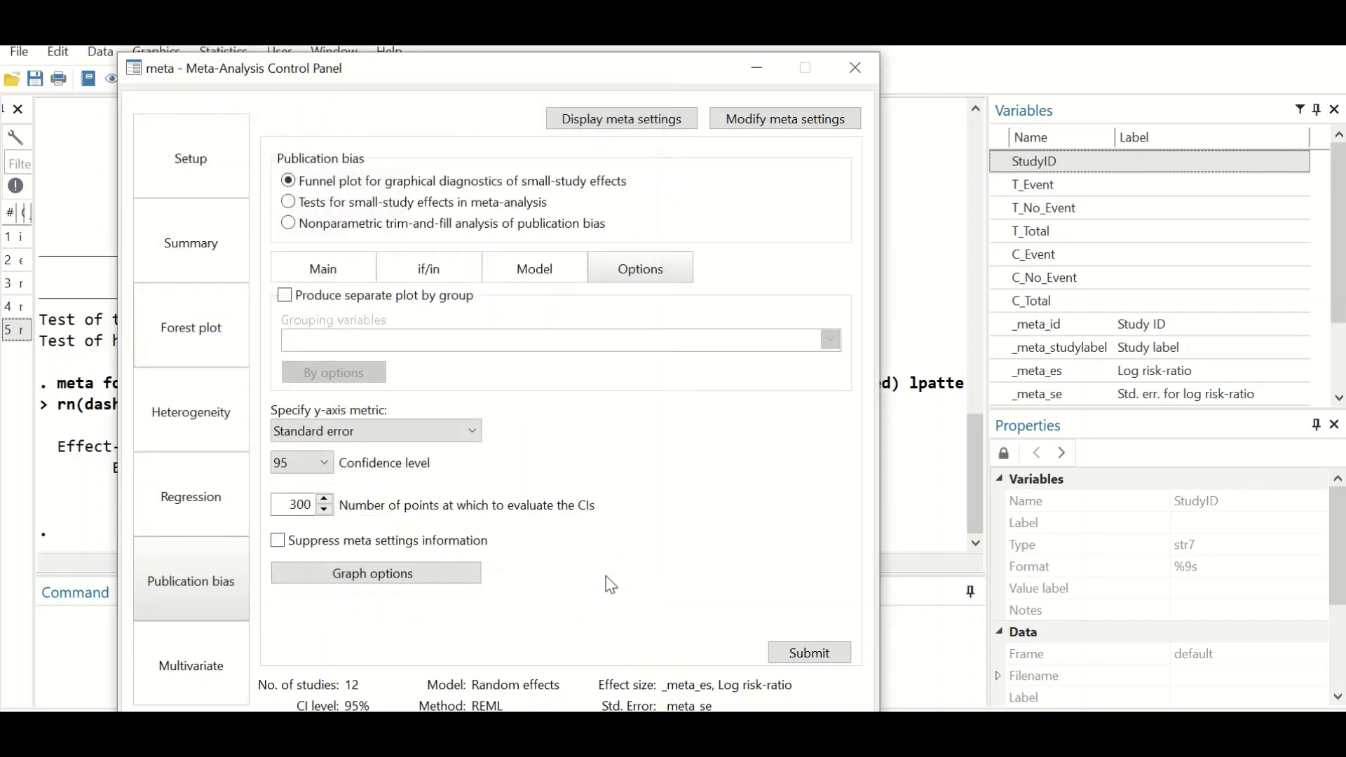
pyautogui.click(798, 661)
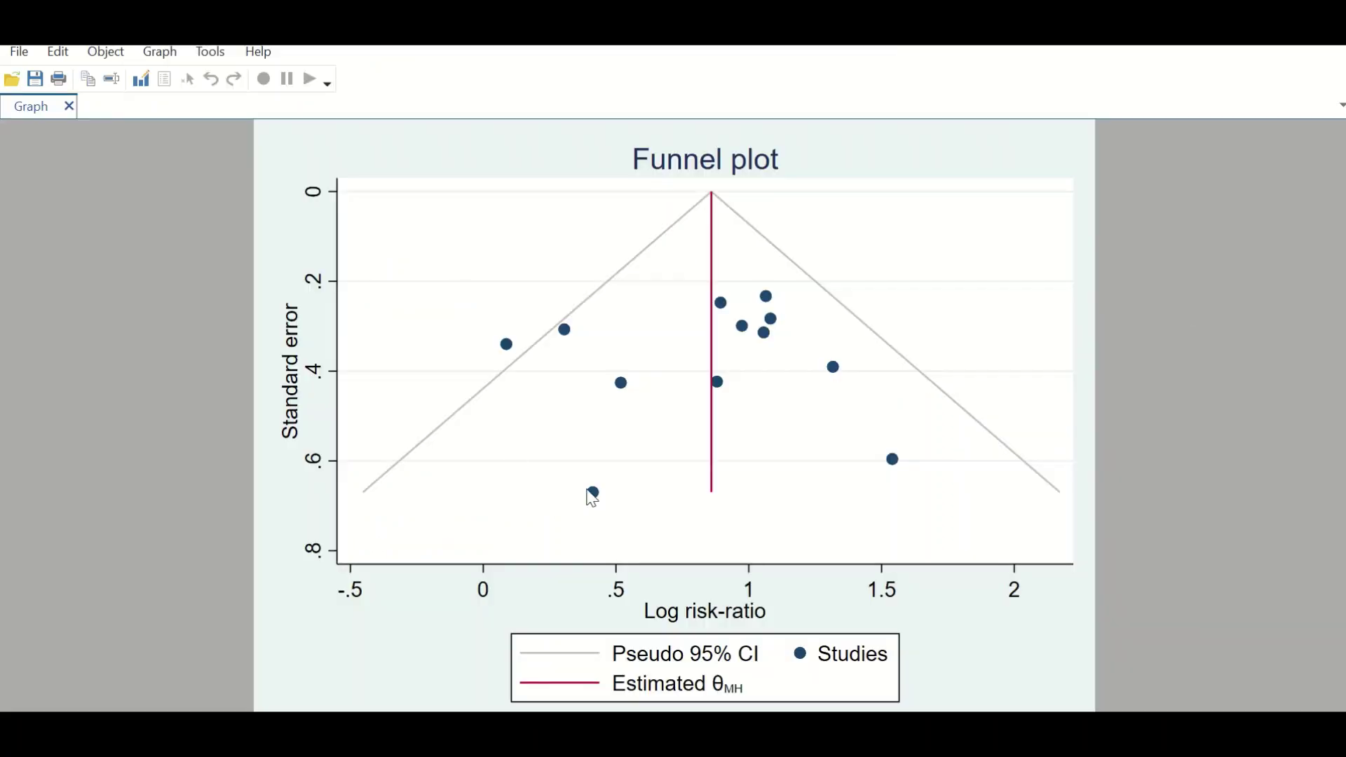